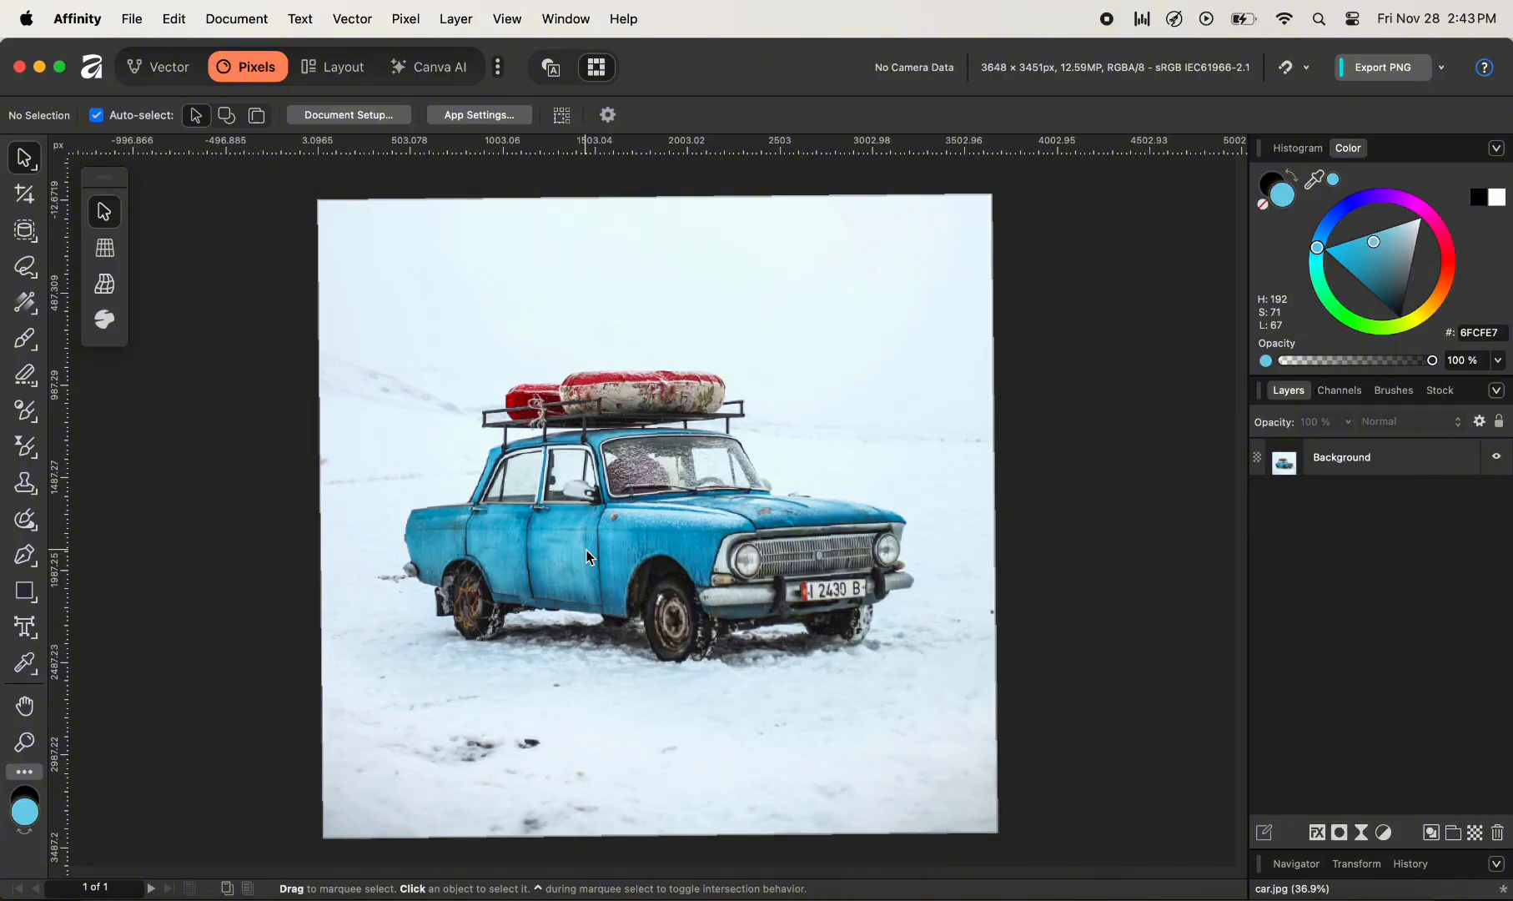
- Paint a selection over the car's blue side panels with the Selection Brush, and switch the brush to subtract mode
key(super+equal)
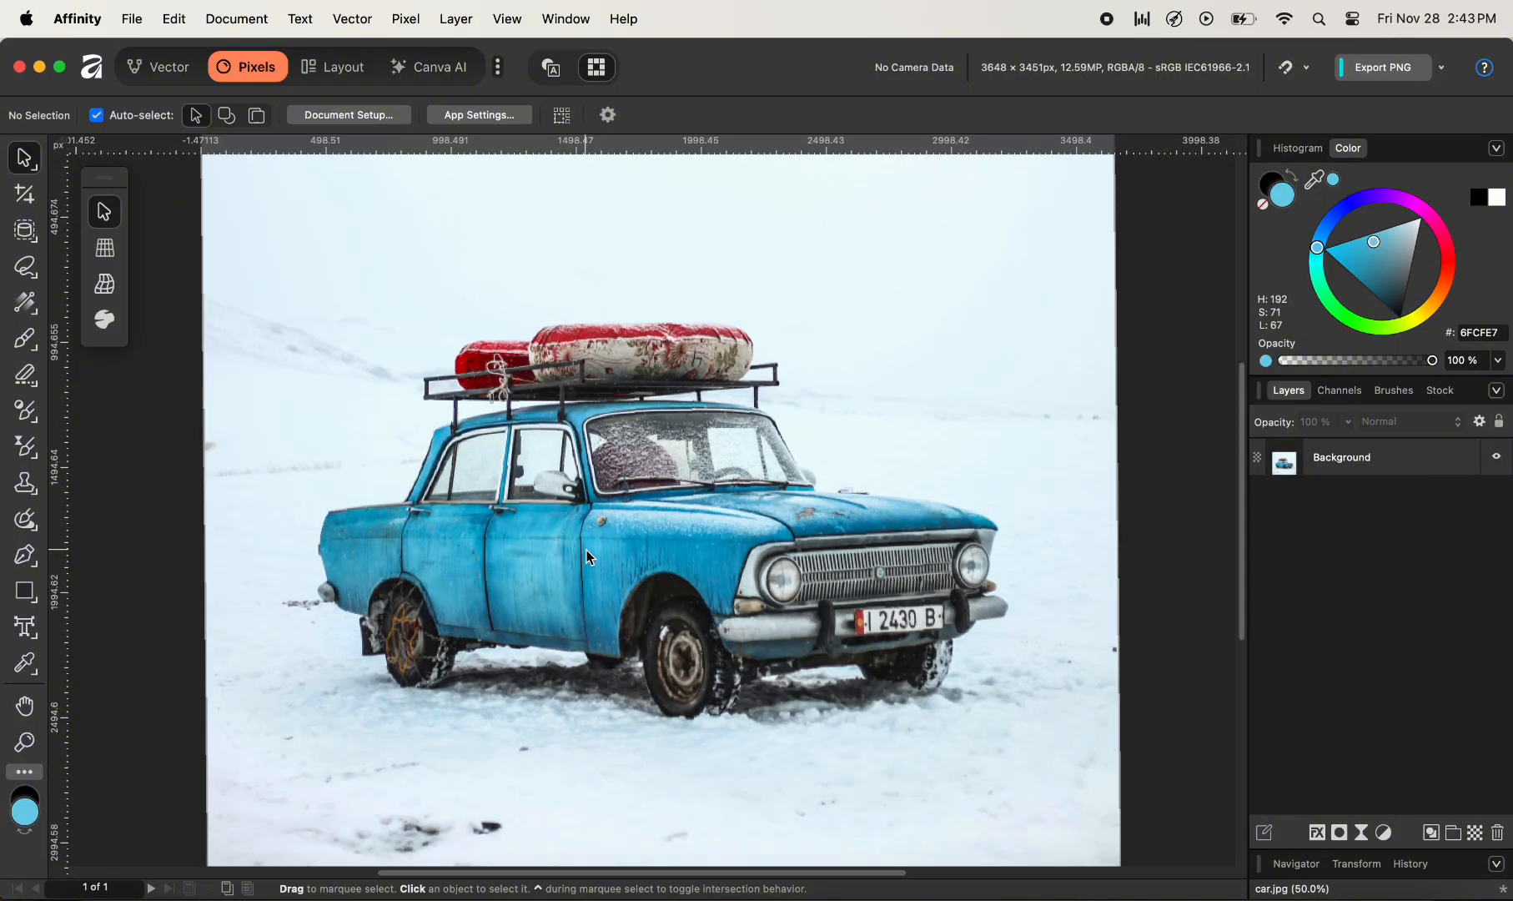
key(super+equal)
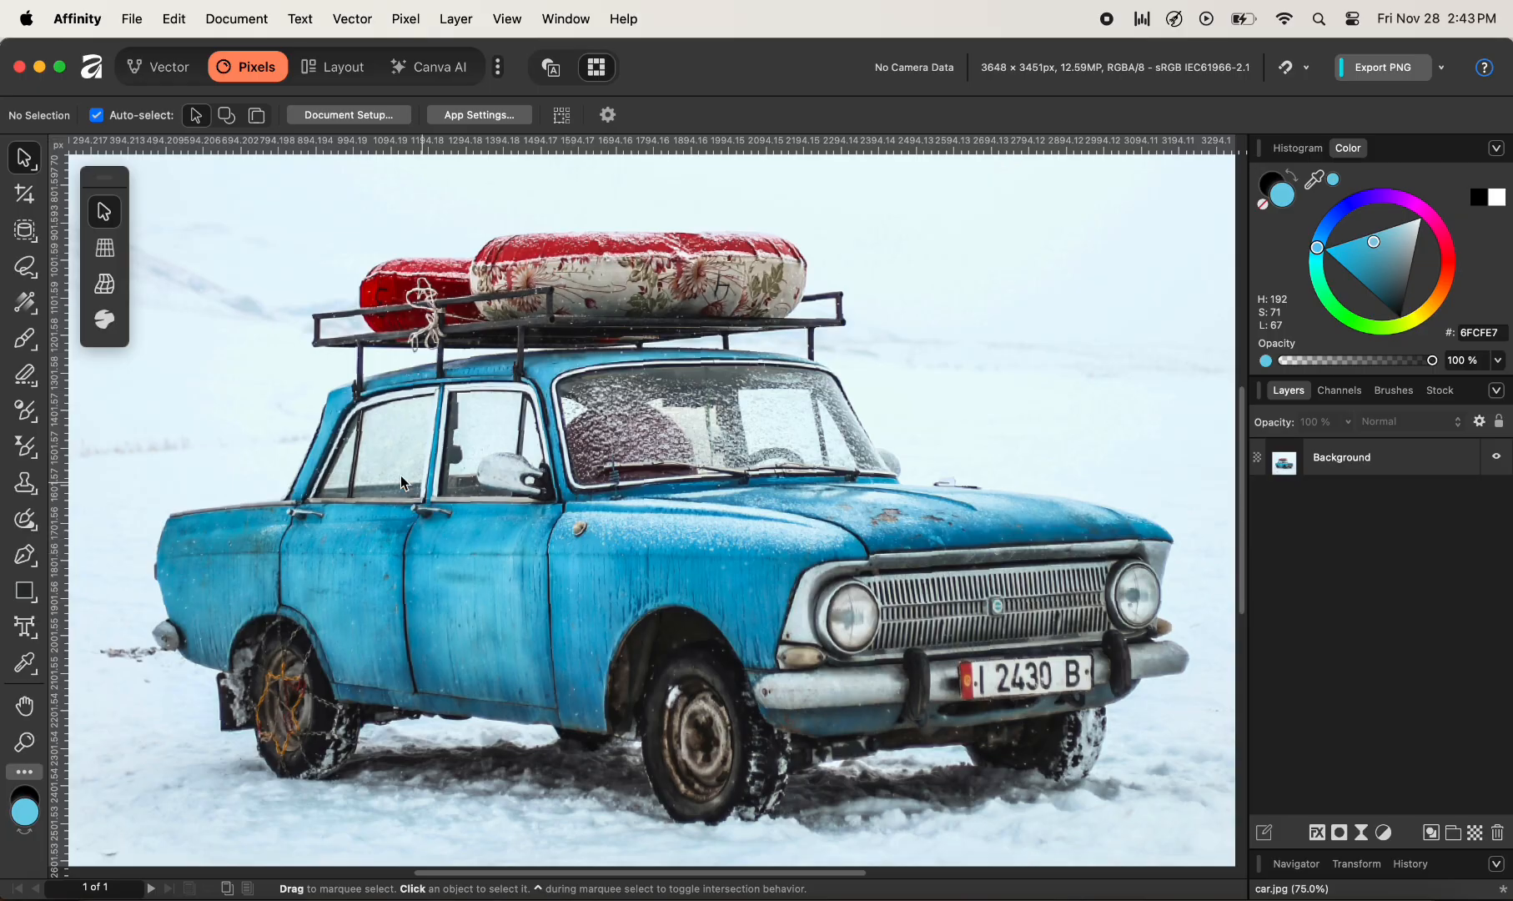
click(28, 235)
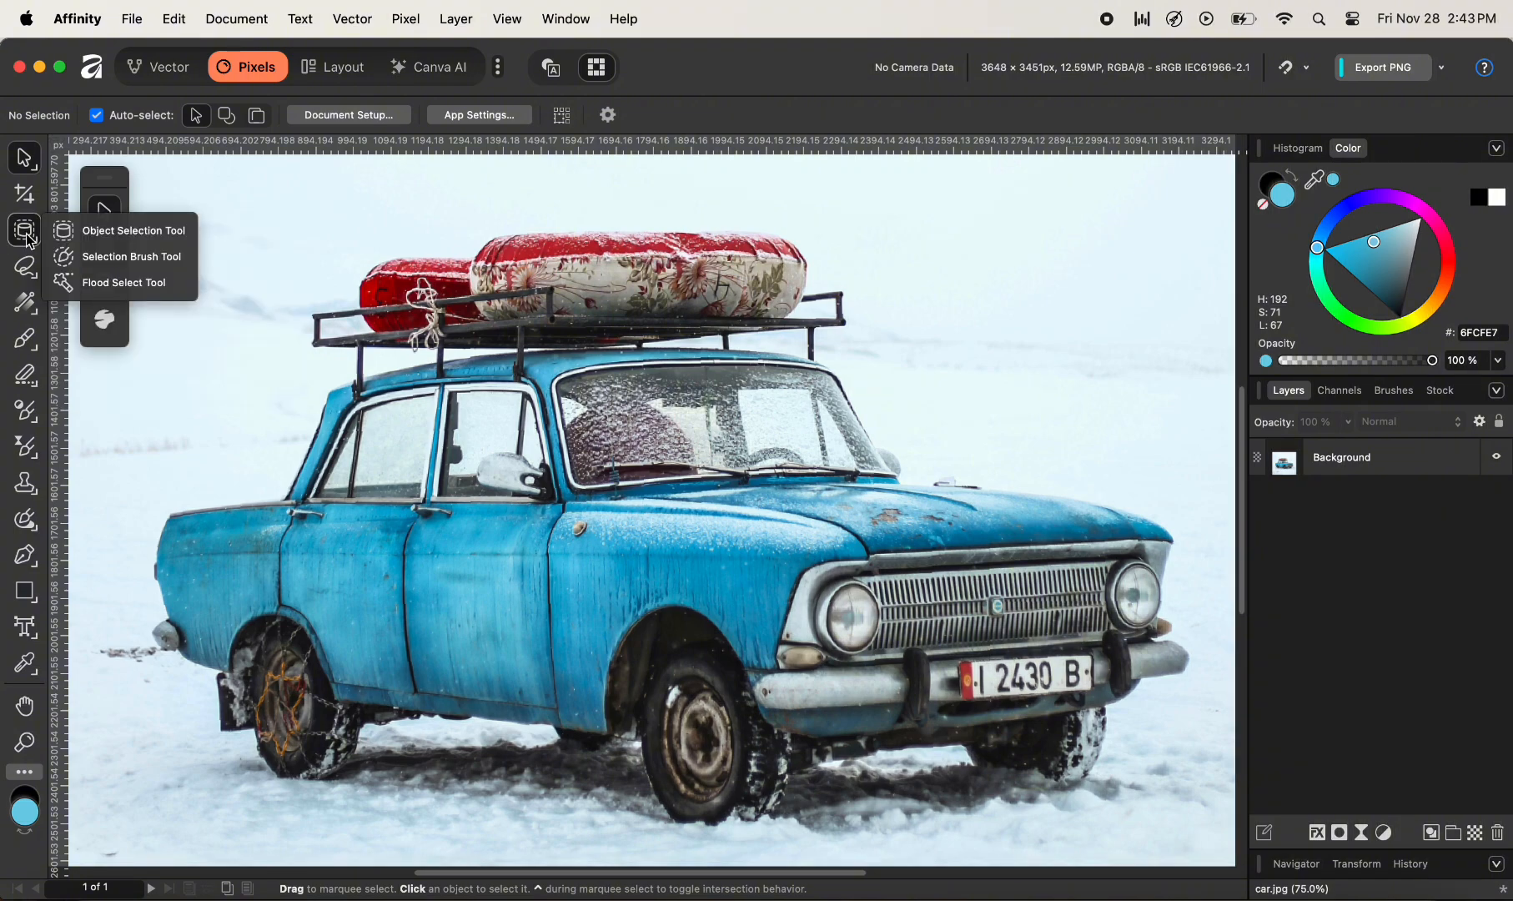
click(107, 261)
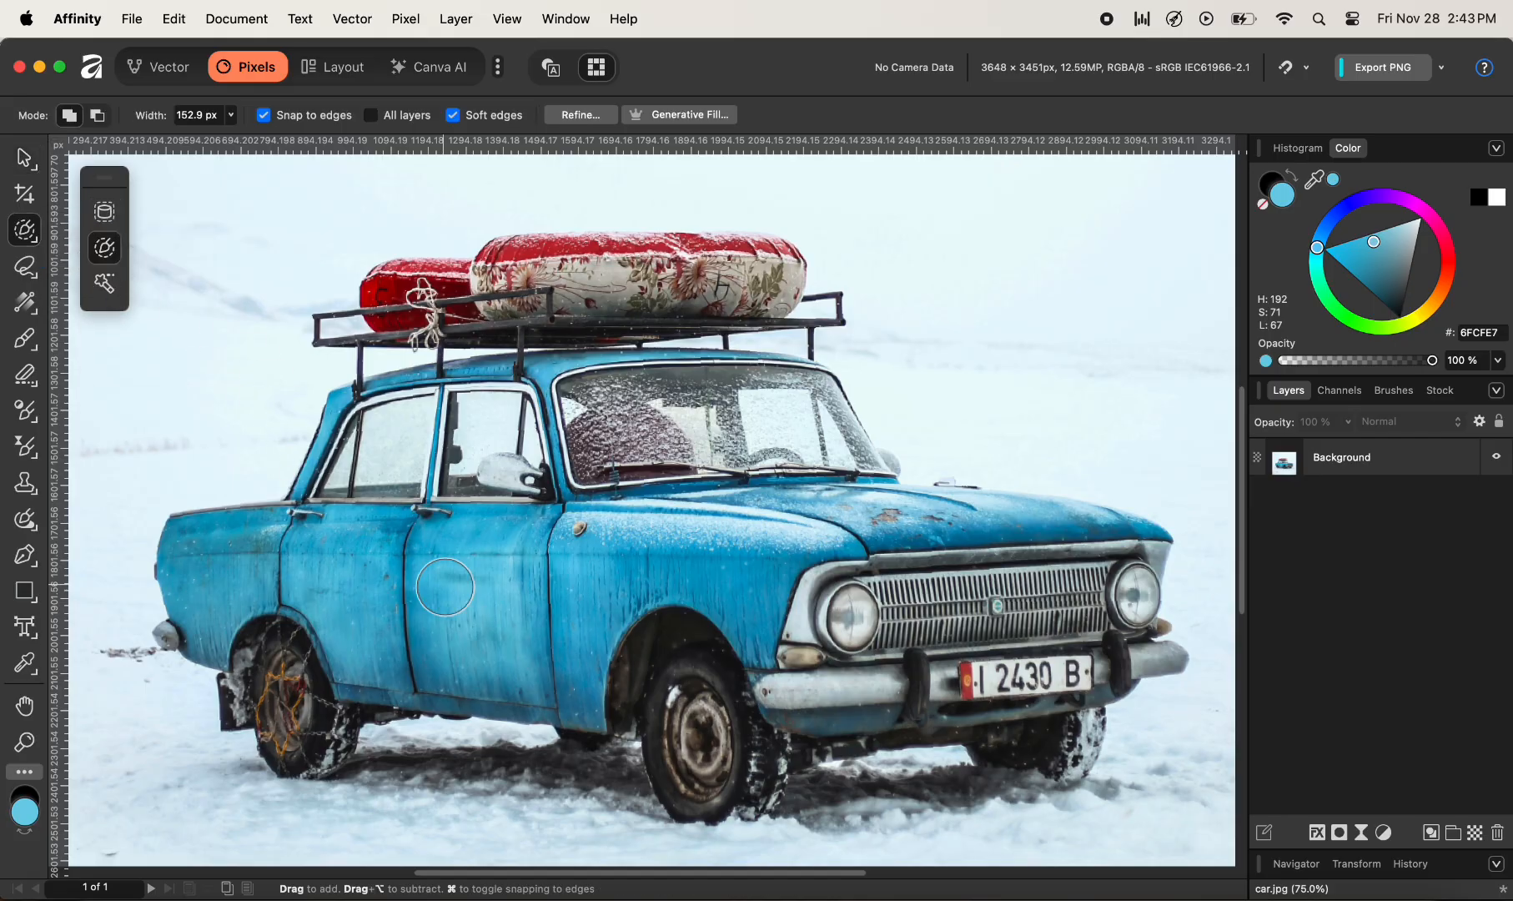
mouse_move(480, 586)
mouse_down()
mouse_move(373, 586)
mouse_move(419, 590)
mouse_up()
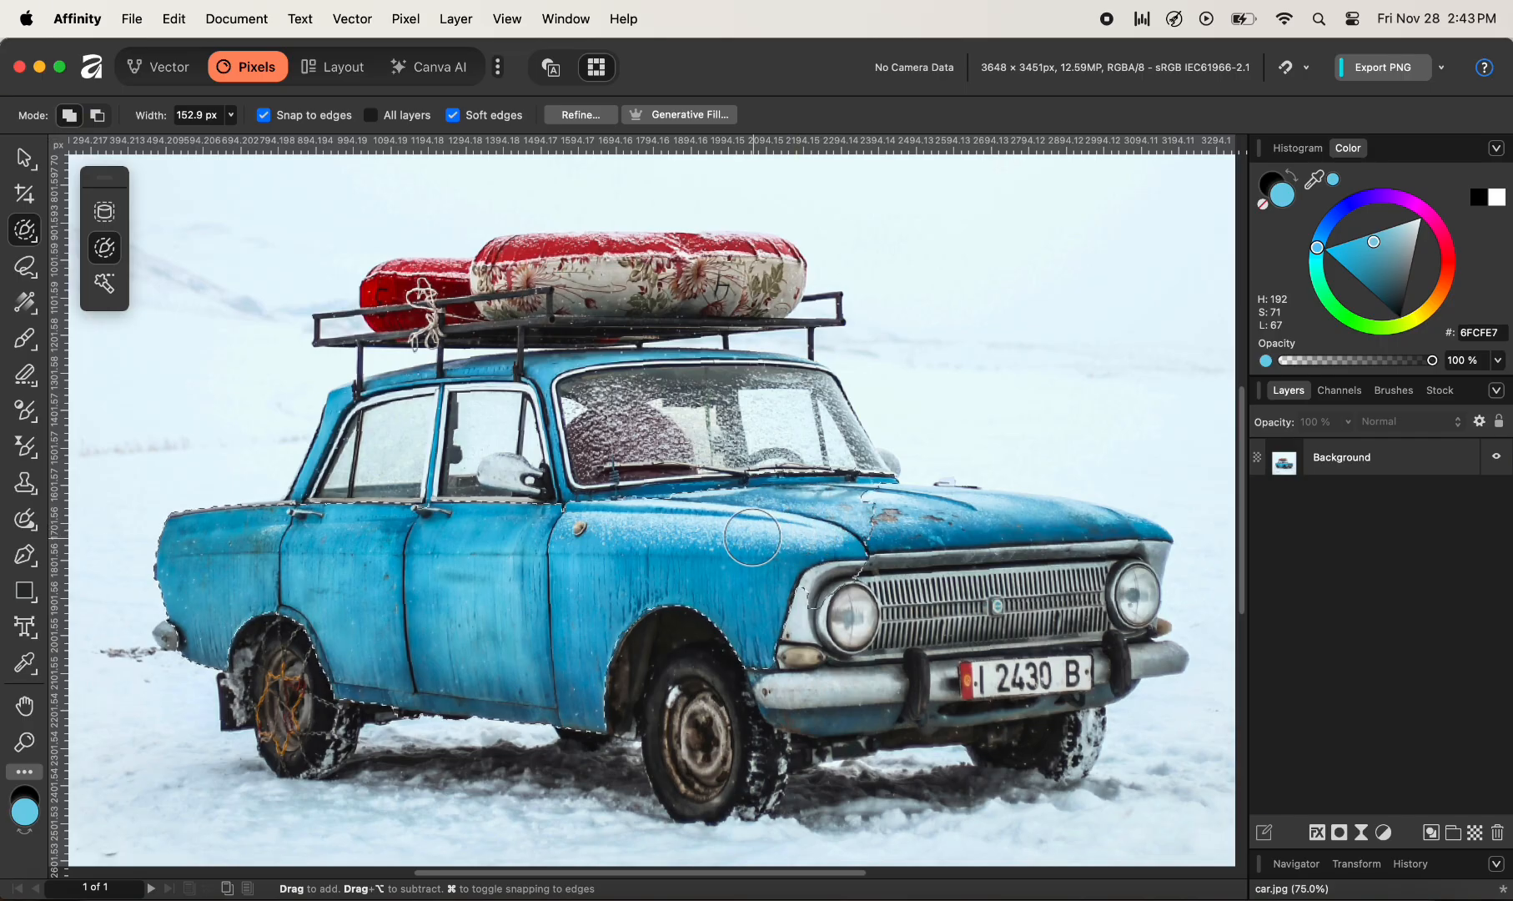
click(97, 115)
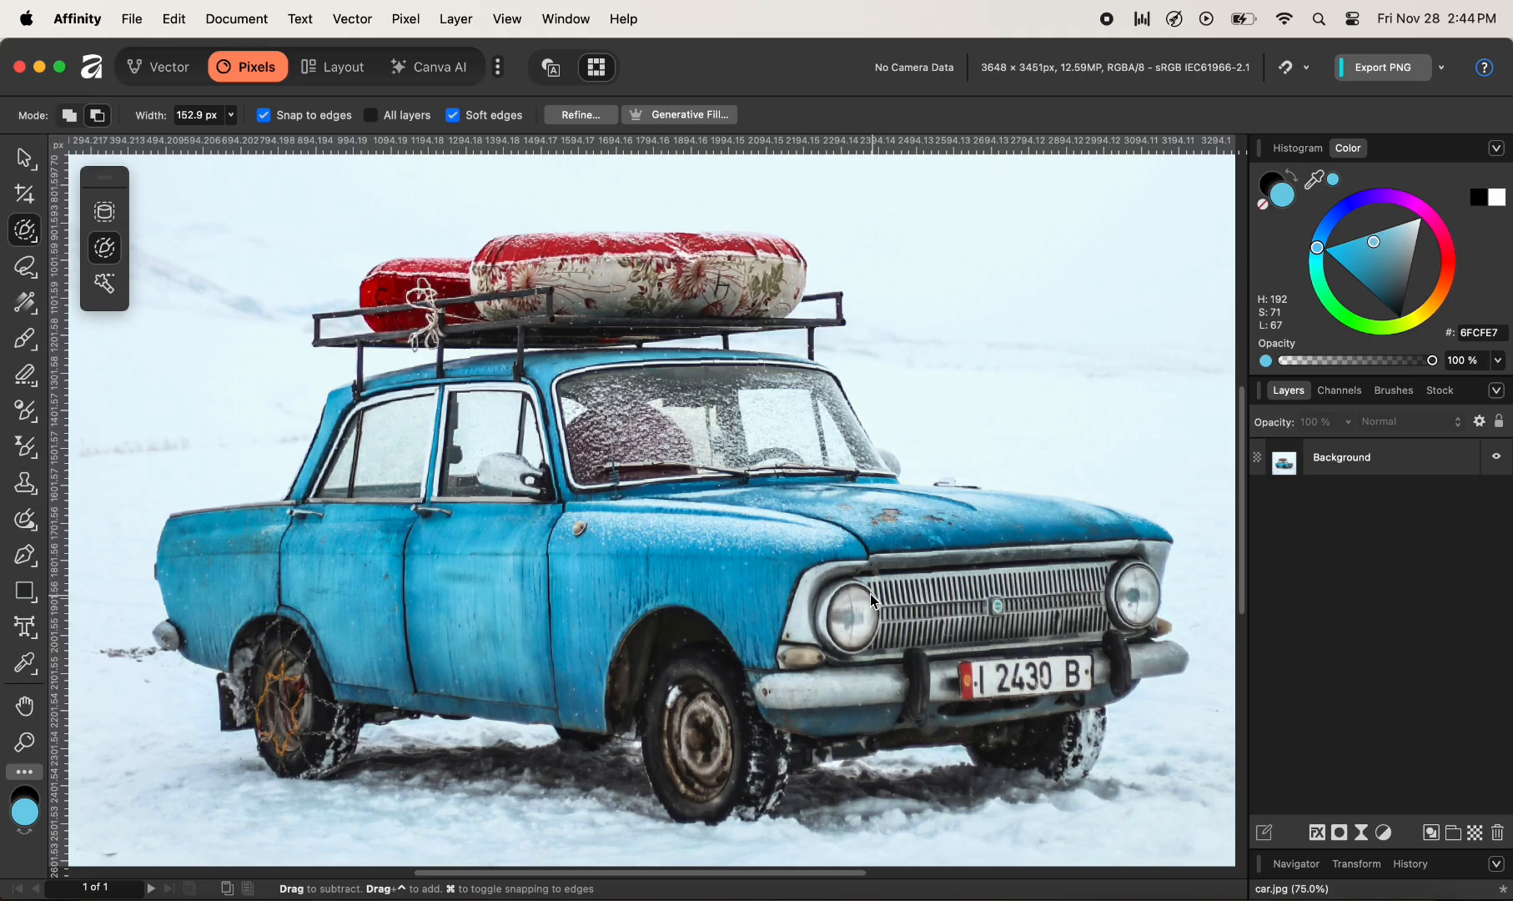
- Load the saved Car Selection channel into the pixel selection
click(1326, 392)
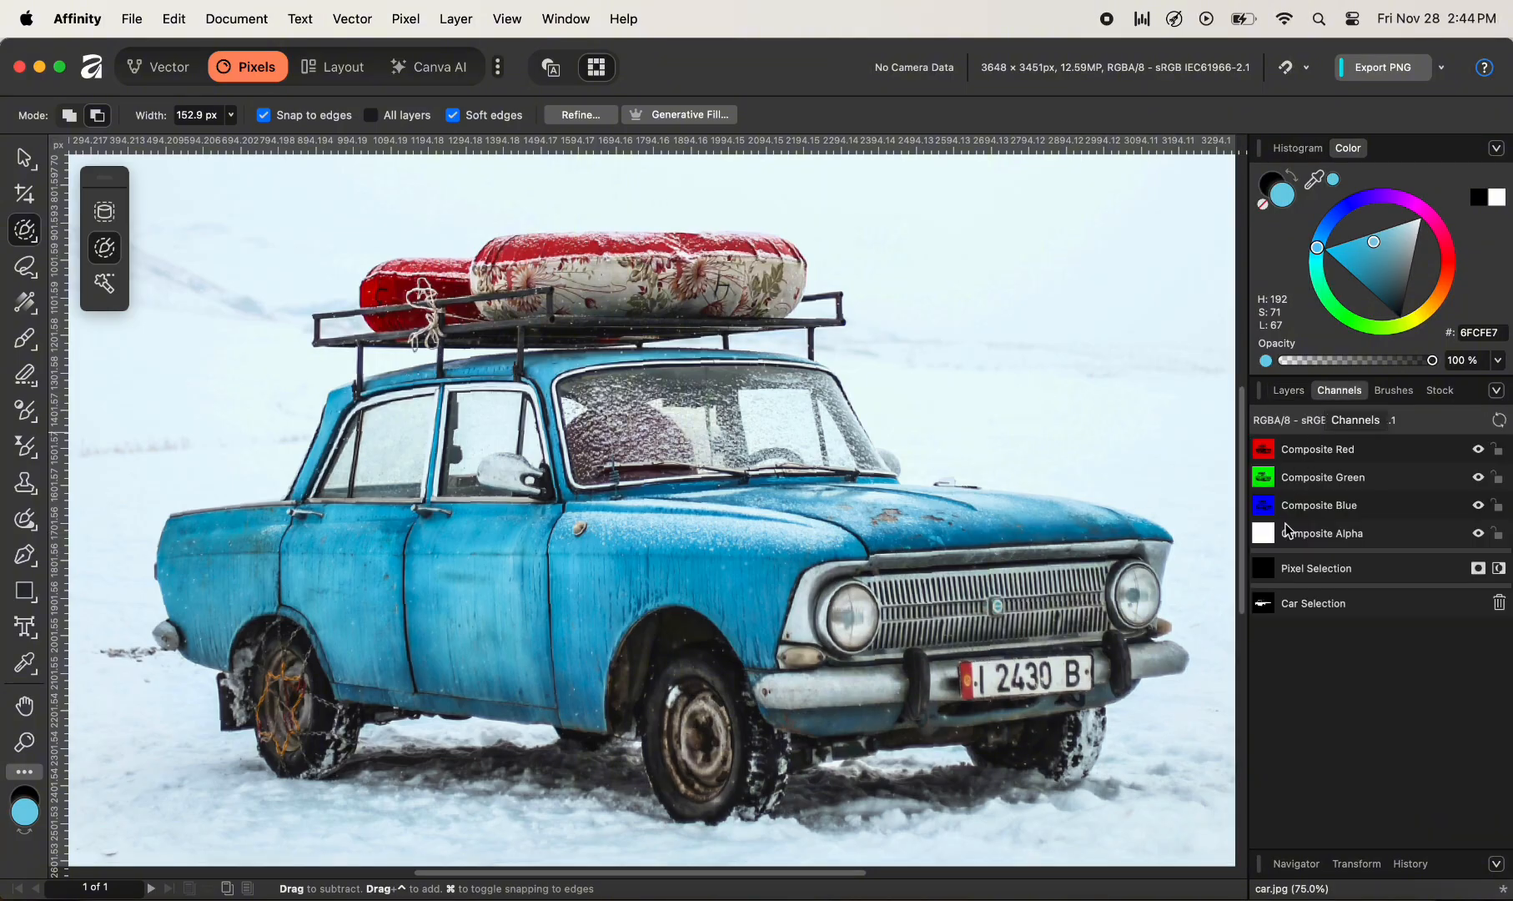
right_click(1299, 612)
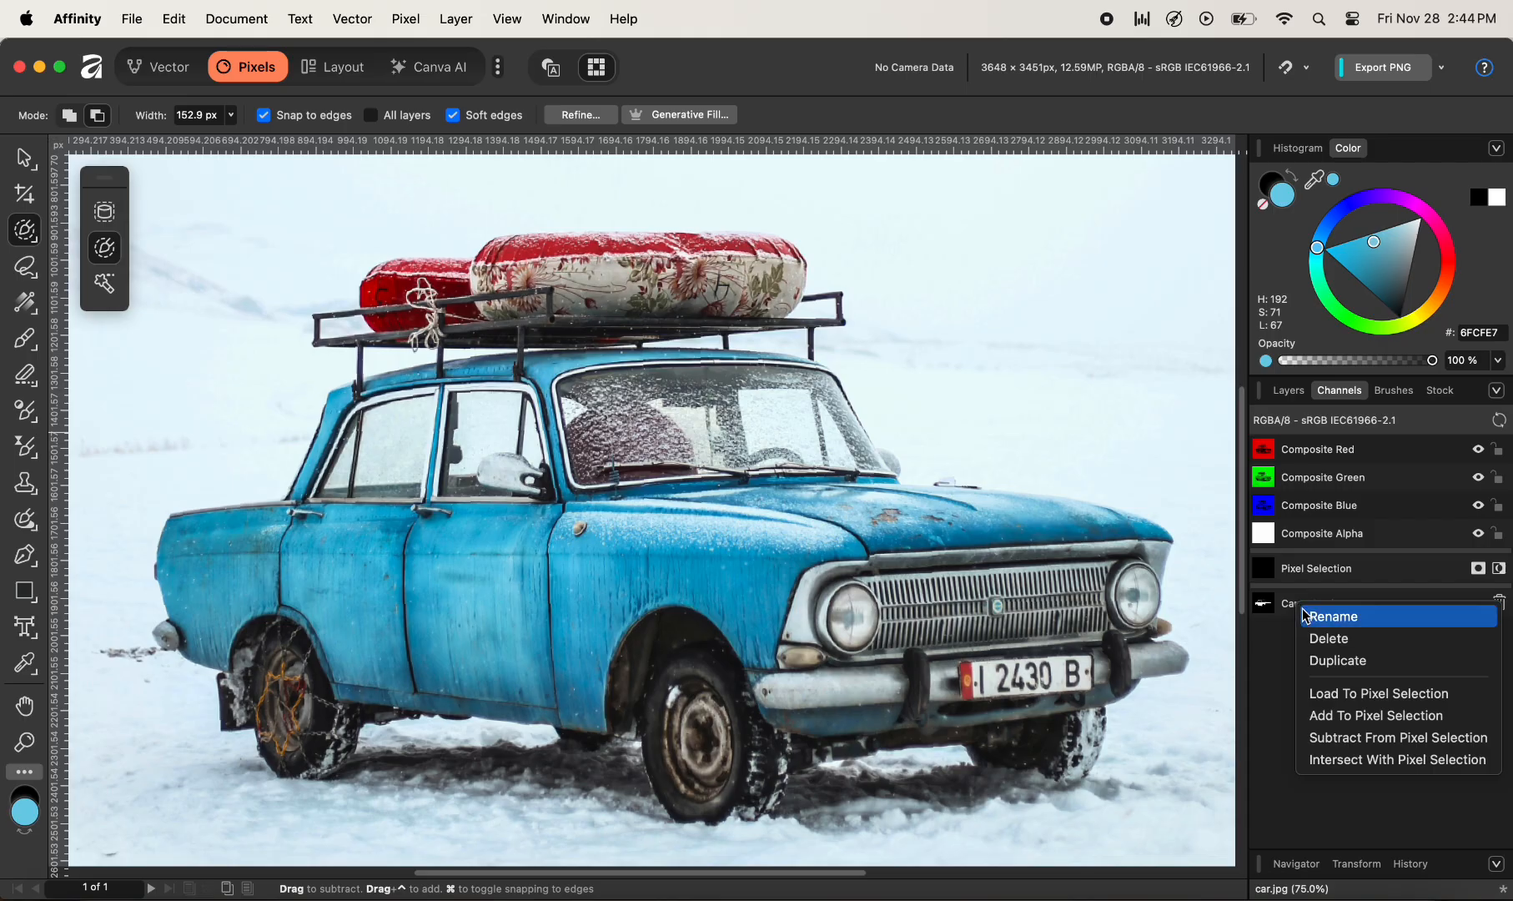
click(1334, 695)
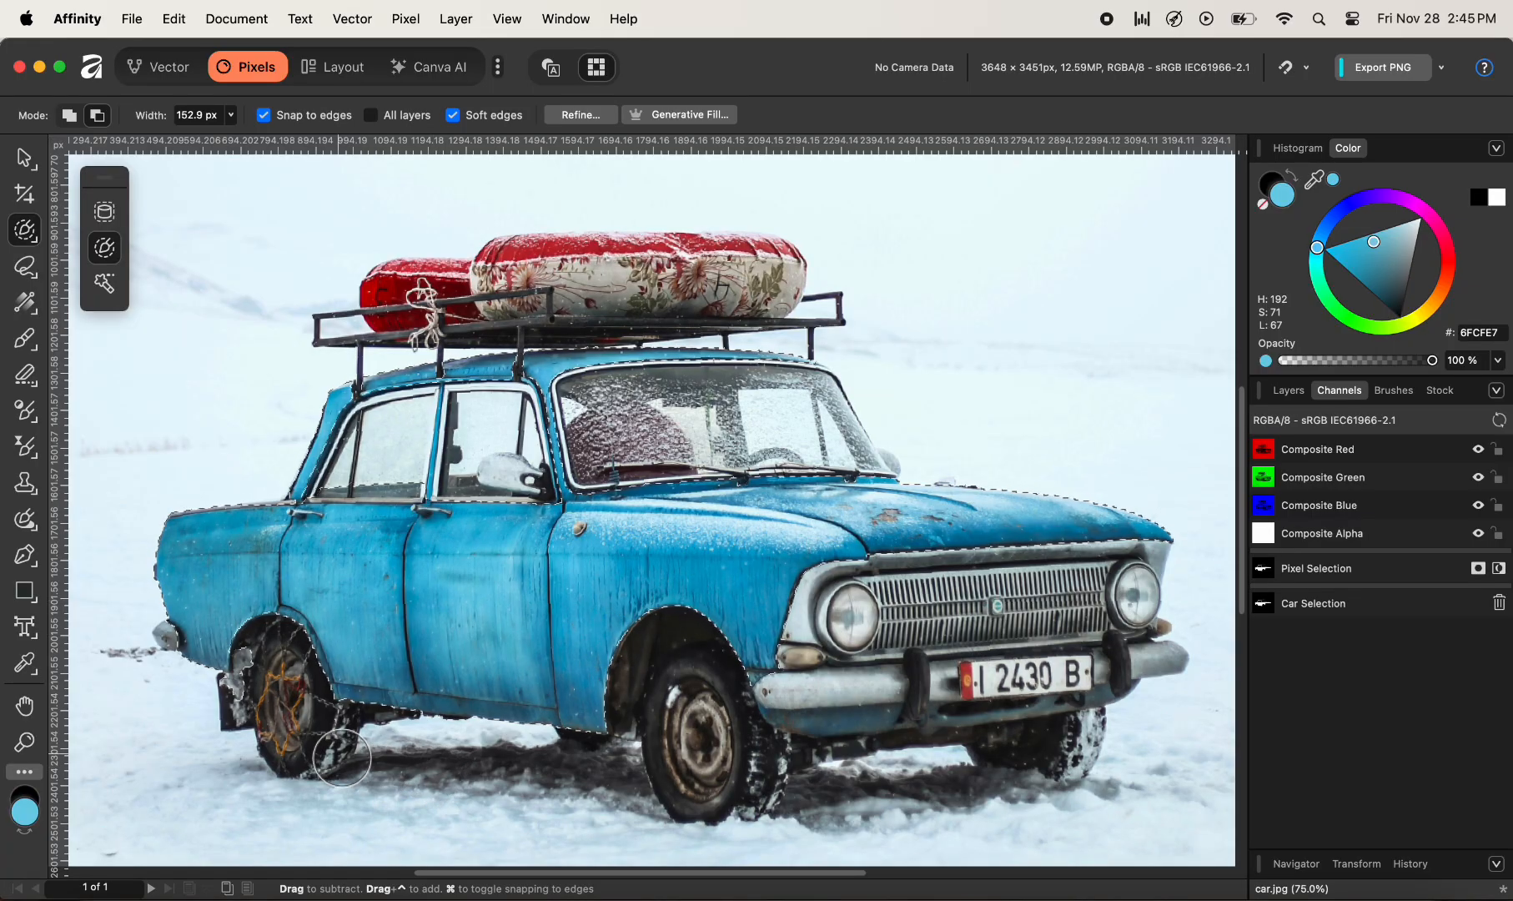
- Reduce the selection brush width to 67.9 px and subtract the snowy patches in the rear wheel arch from the selection
scroll(203, 719, up, 5)
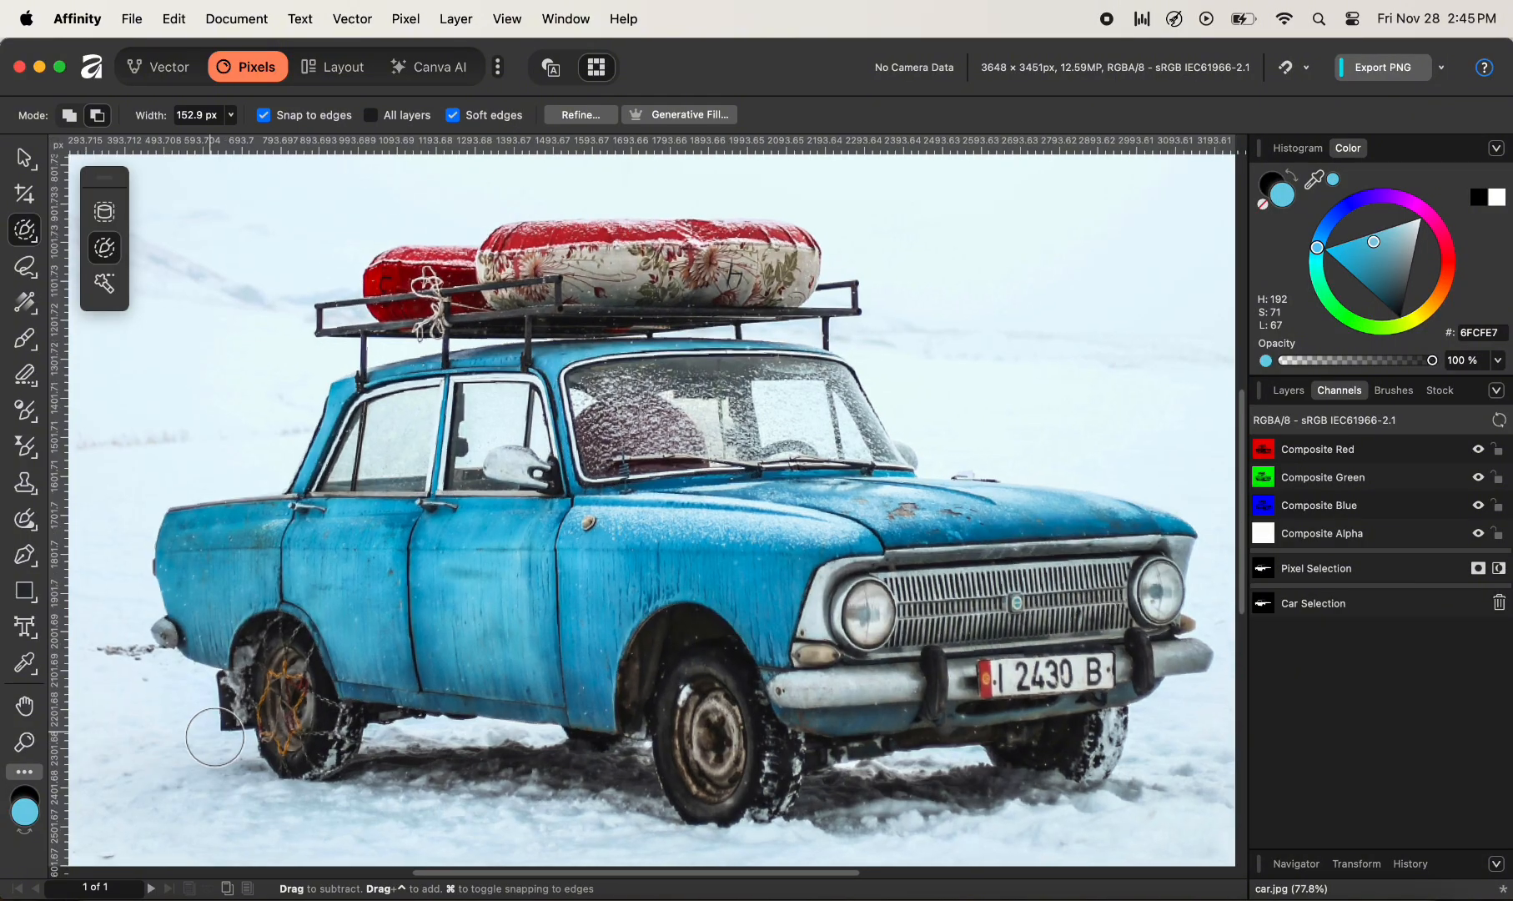
scroll(194, 709, up, 3)
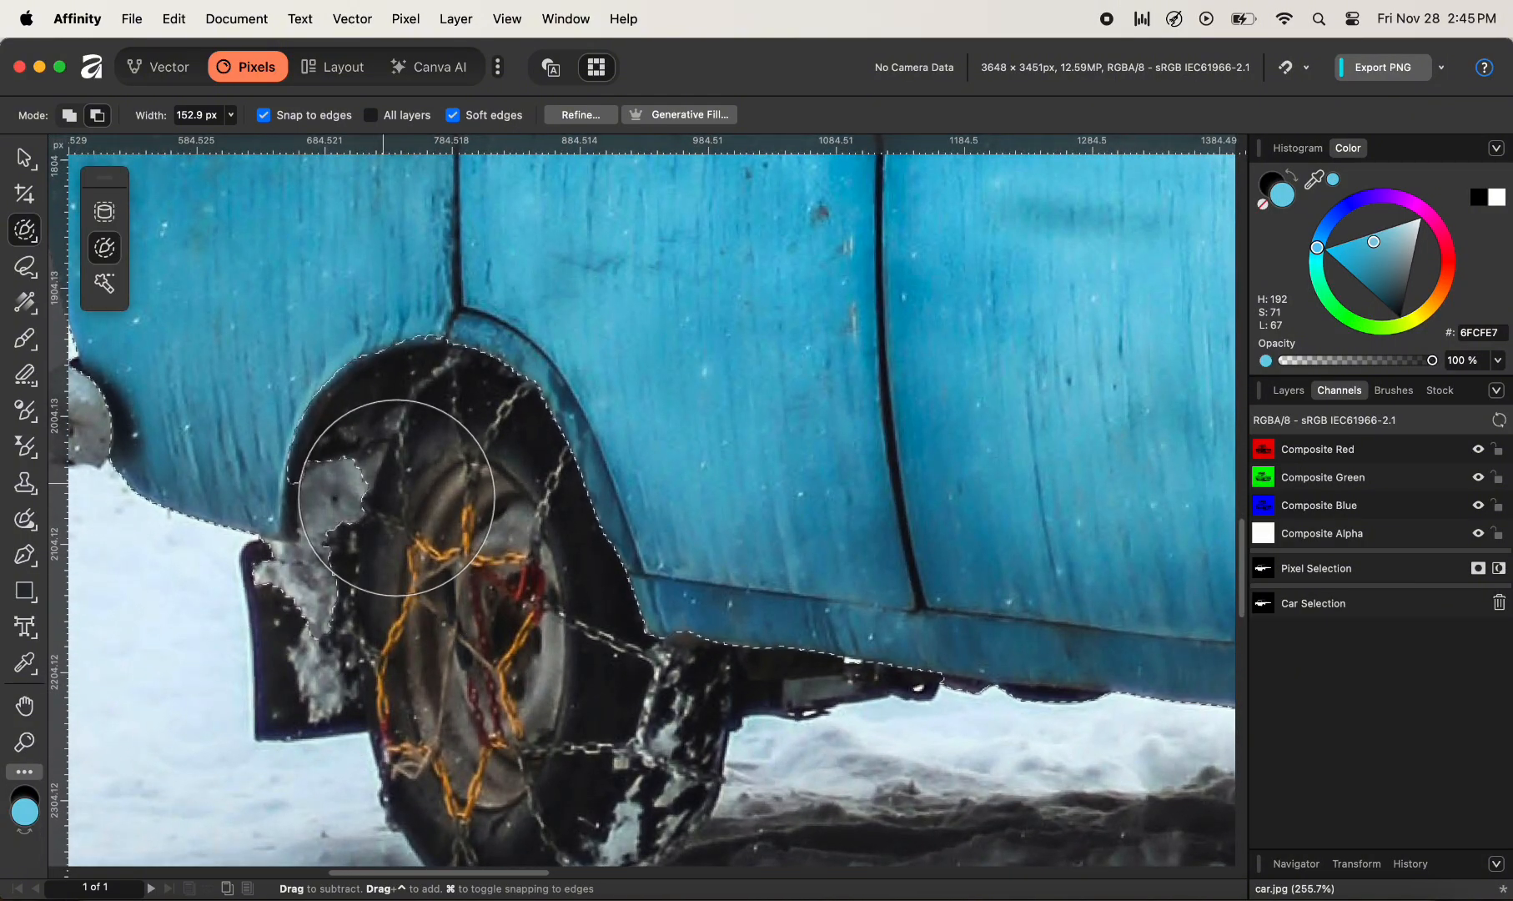
key(bracketleft)
key(bracketleft)
key(bracketleft)
key(bracketleft)
key(bracketleft)
key(bracketleft)
key(bracketleft)
key(bracketleft)
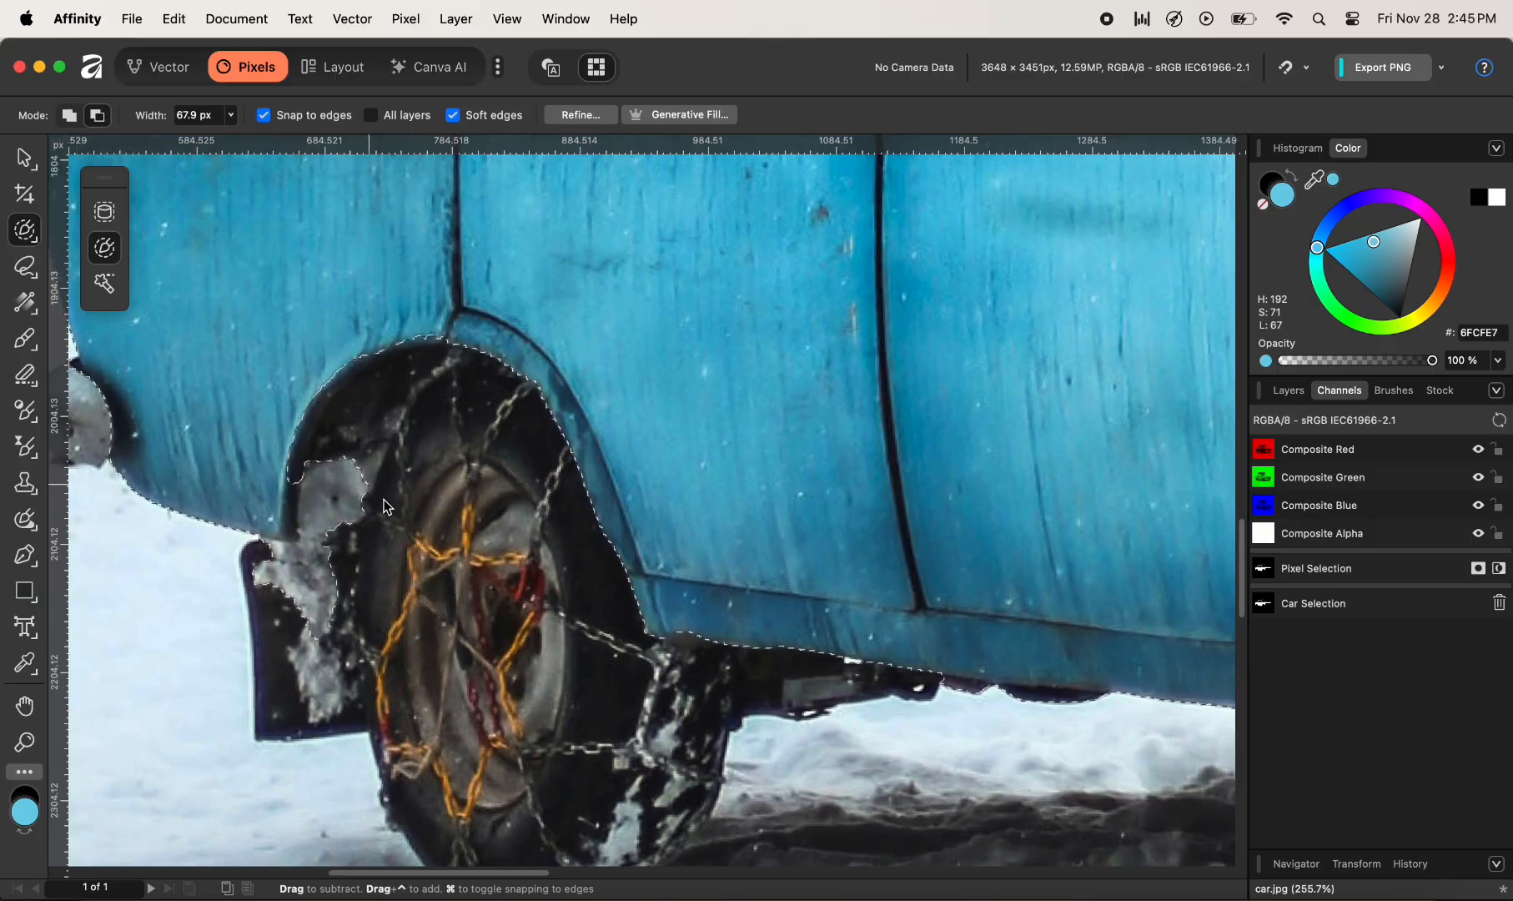
drag(386, 502, 367, 484)
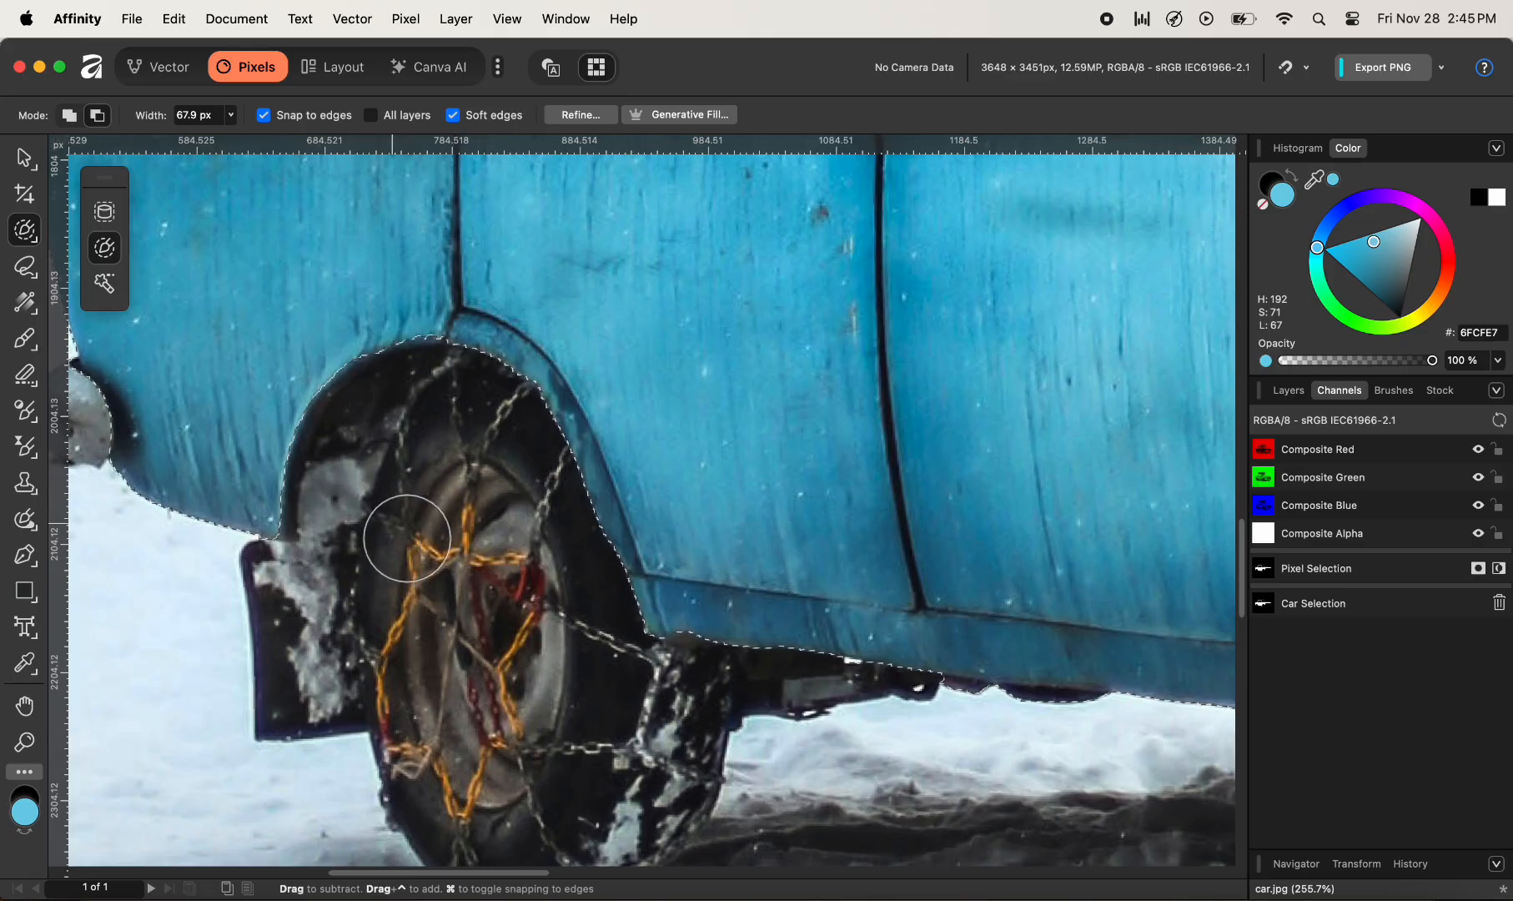
- Inspect the selection outline around the whole car body
scroll(407, 538, down, 2)
scroll(407, 538, down, 3)
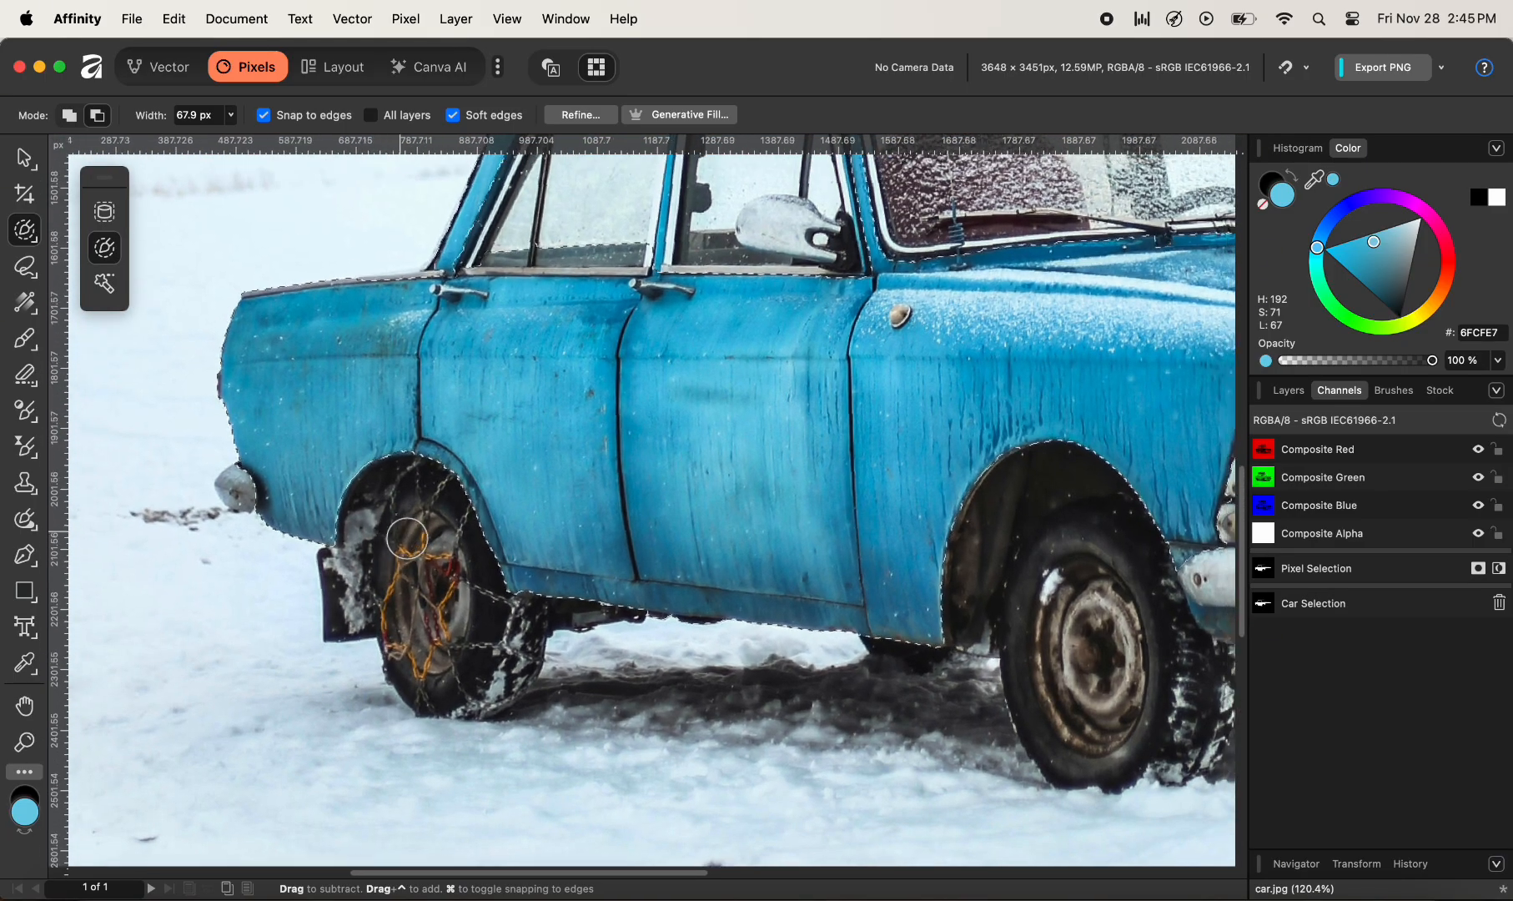
scroll(433, 517, down, 4)
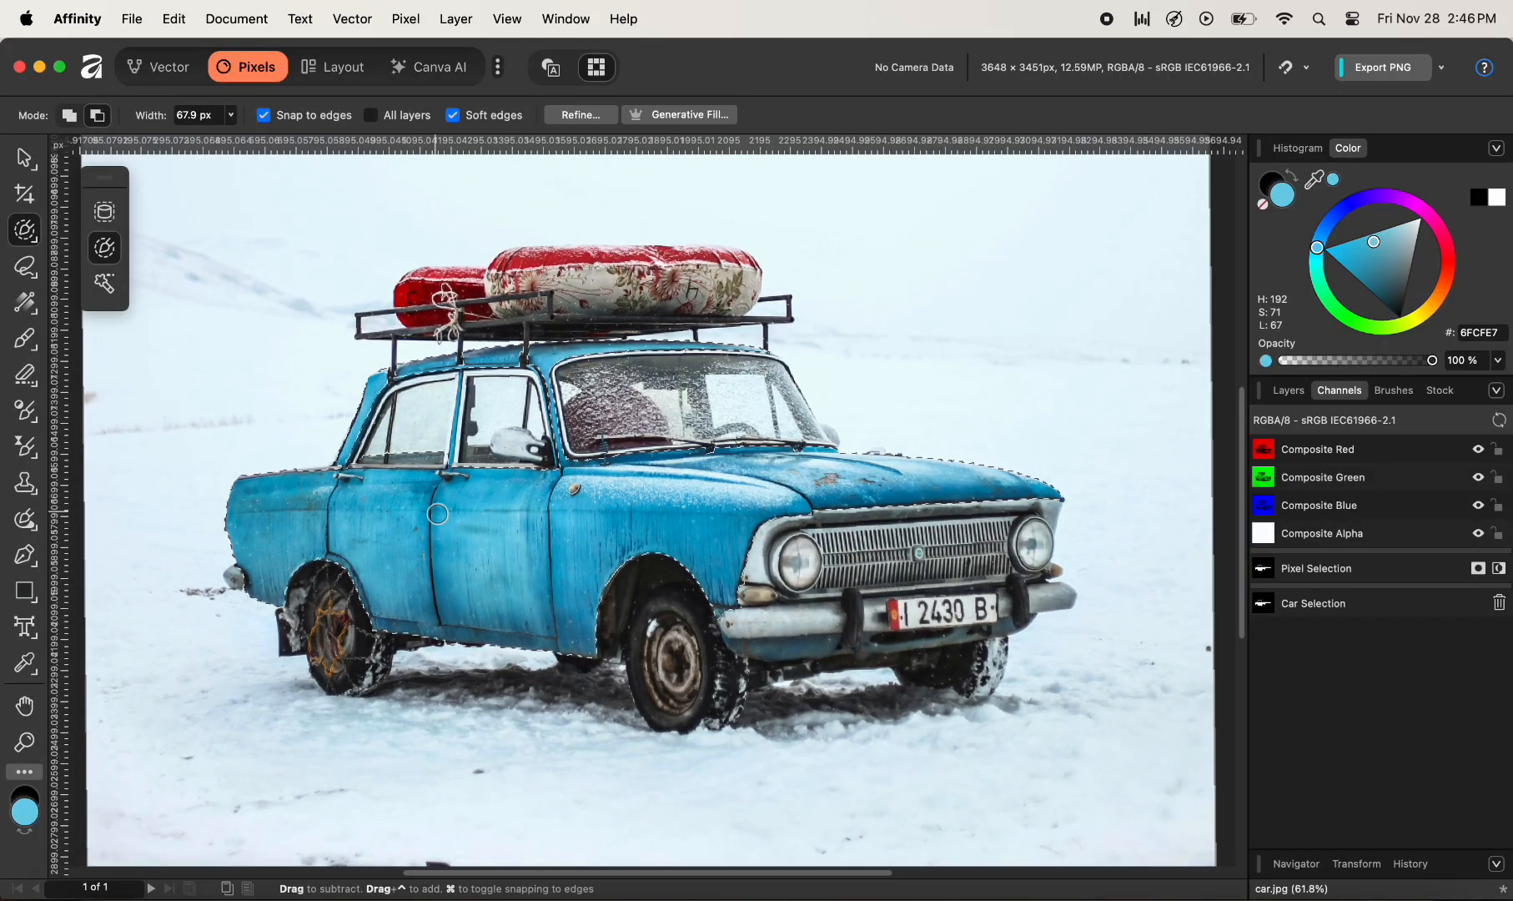
scroll(437, 516, down, 2)
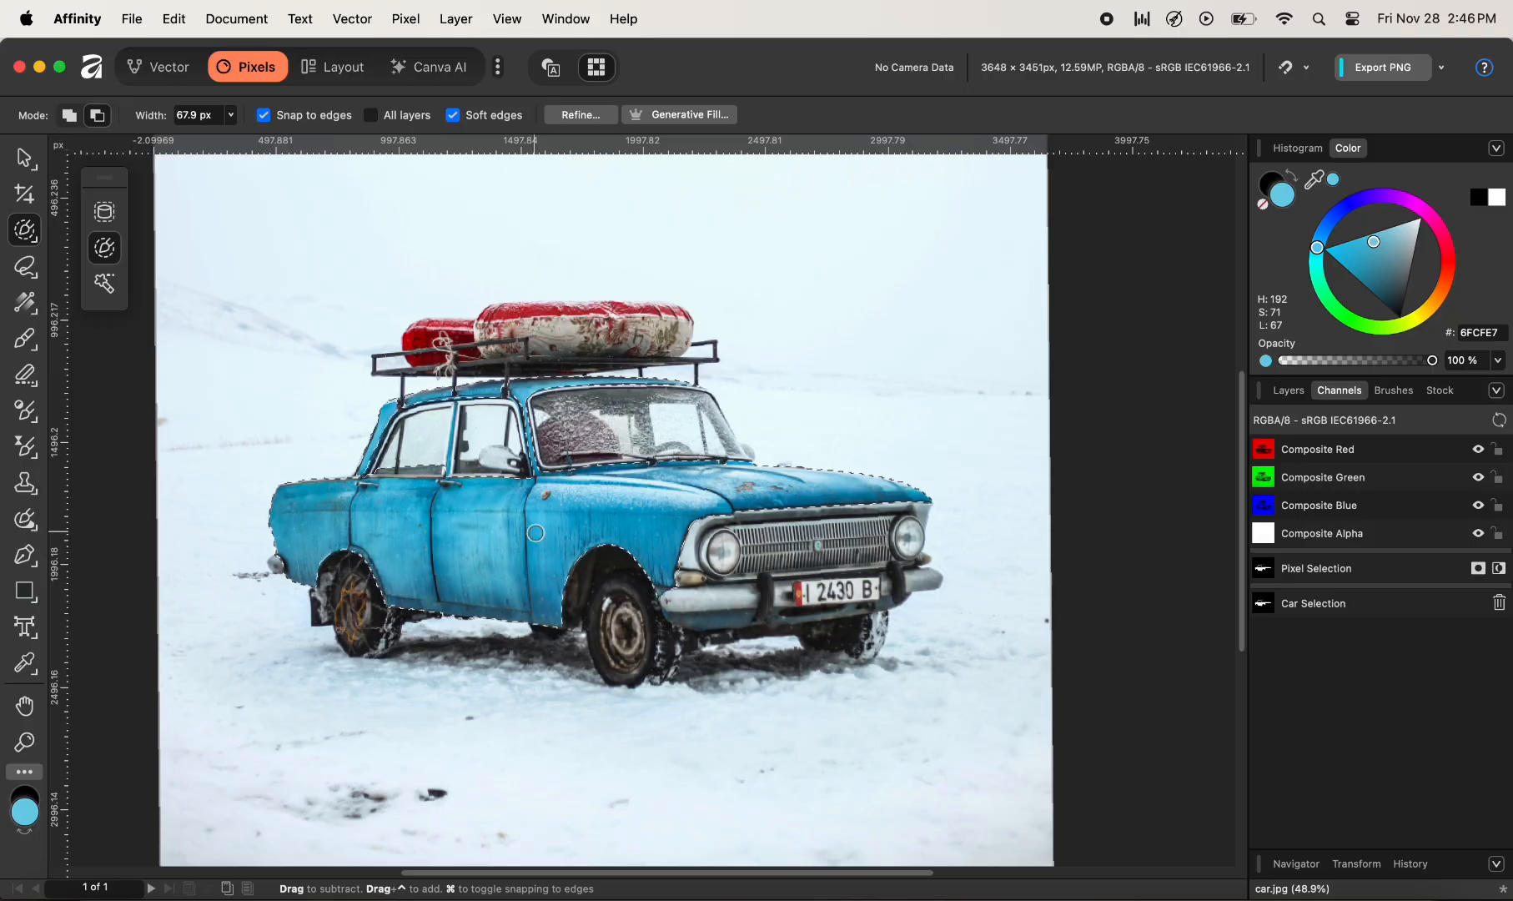
scroll(536, 532, up, 3)
scroll(535, 532, right, 2)
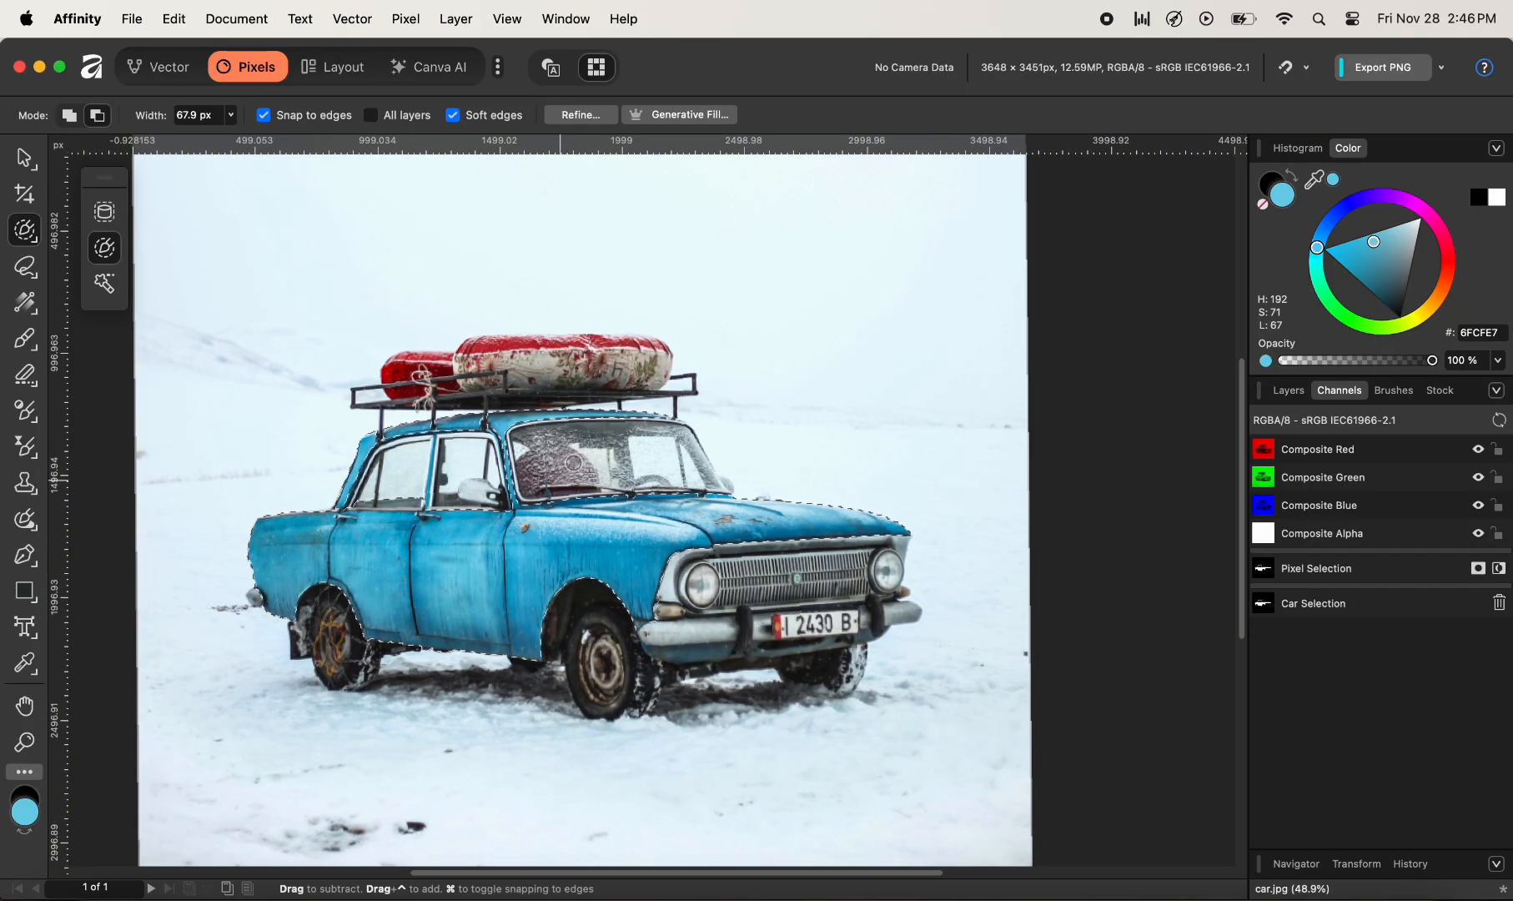
scroll(631, 381, up, 3)
scroll(630, 381, right, 2)
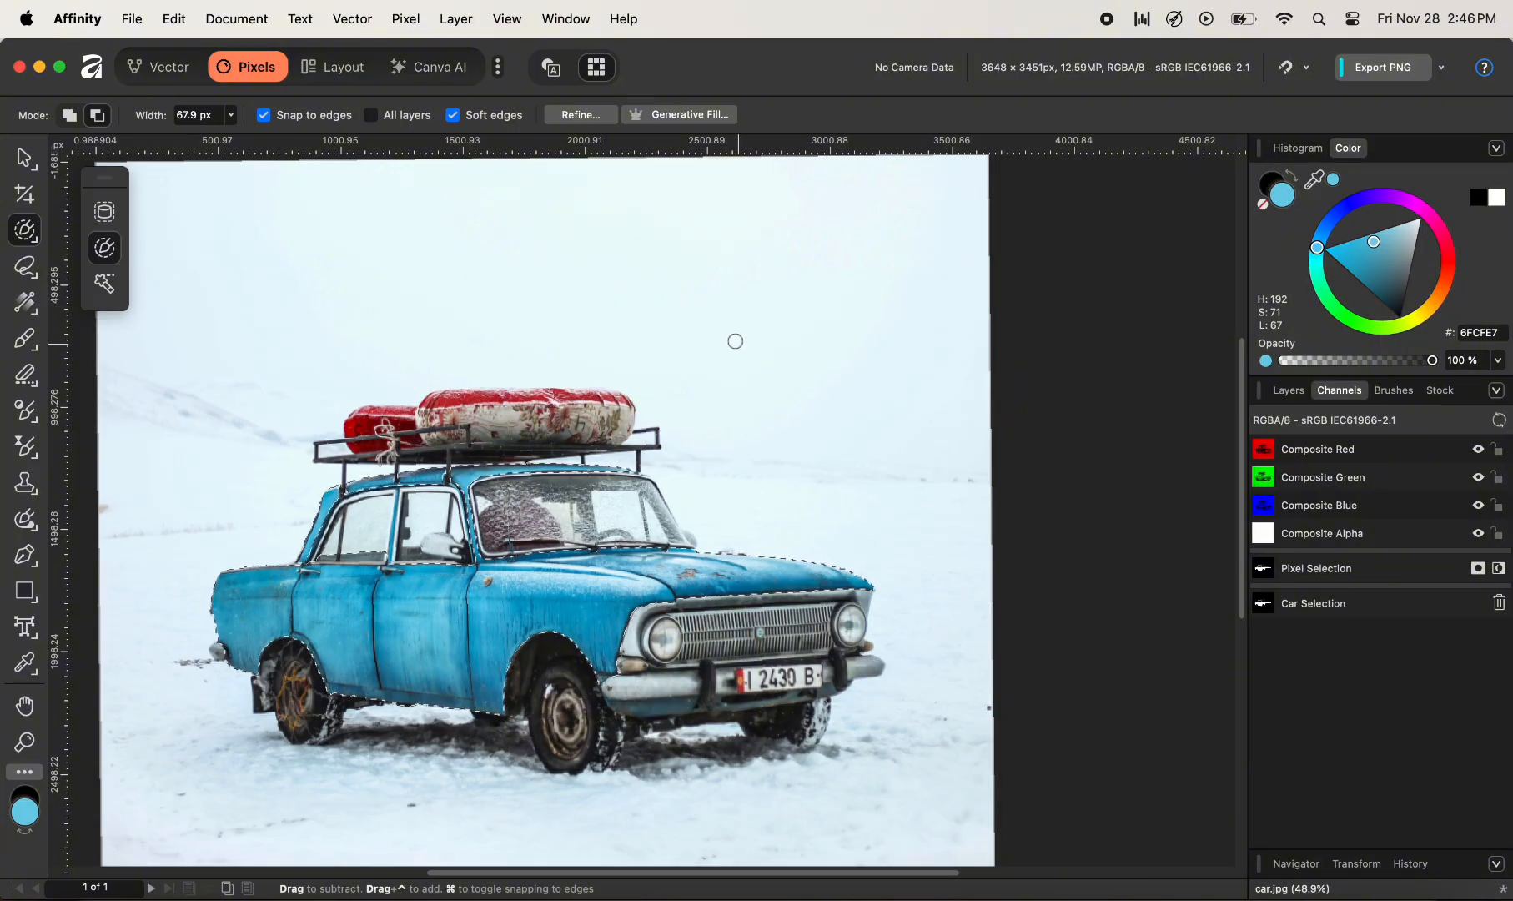
scroll(733, 341, down, 3)
scroll(733, 341, left, 2)
scroll(470, 743, down, 2)
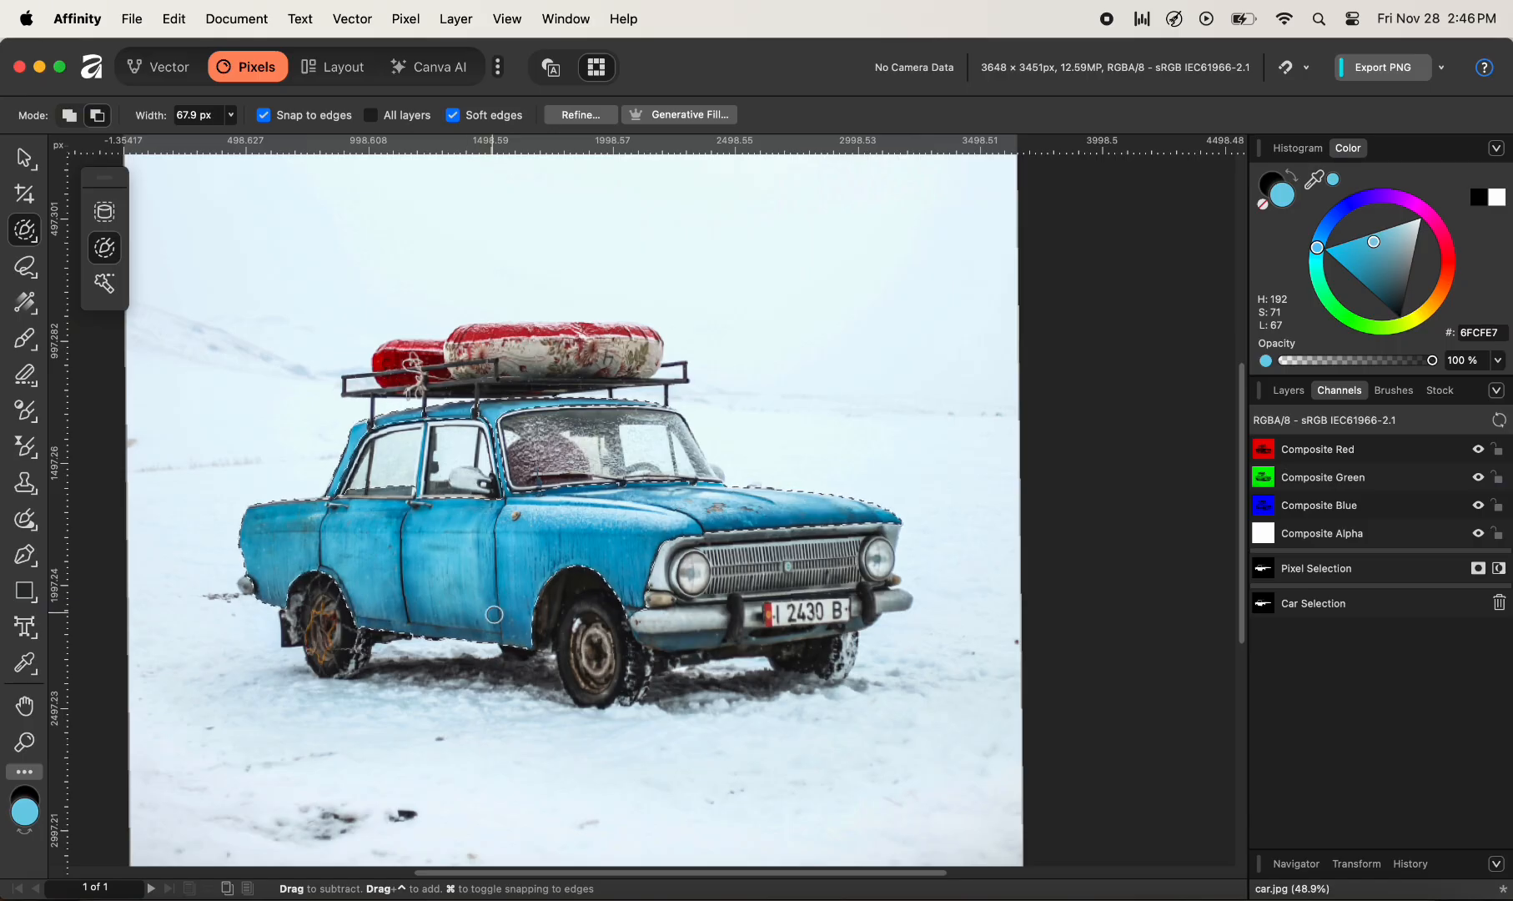
scroll(771, 244, up, 3)
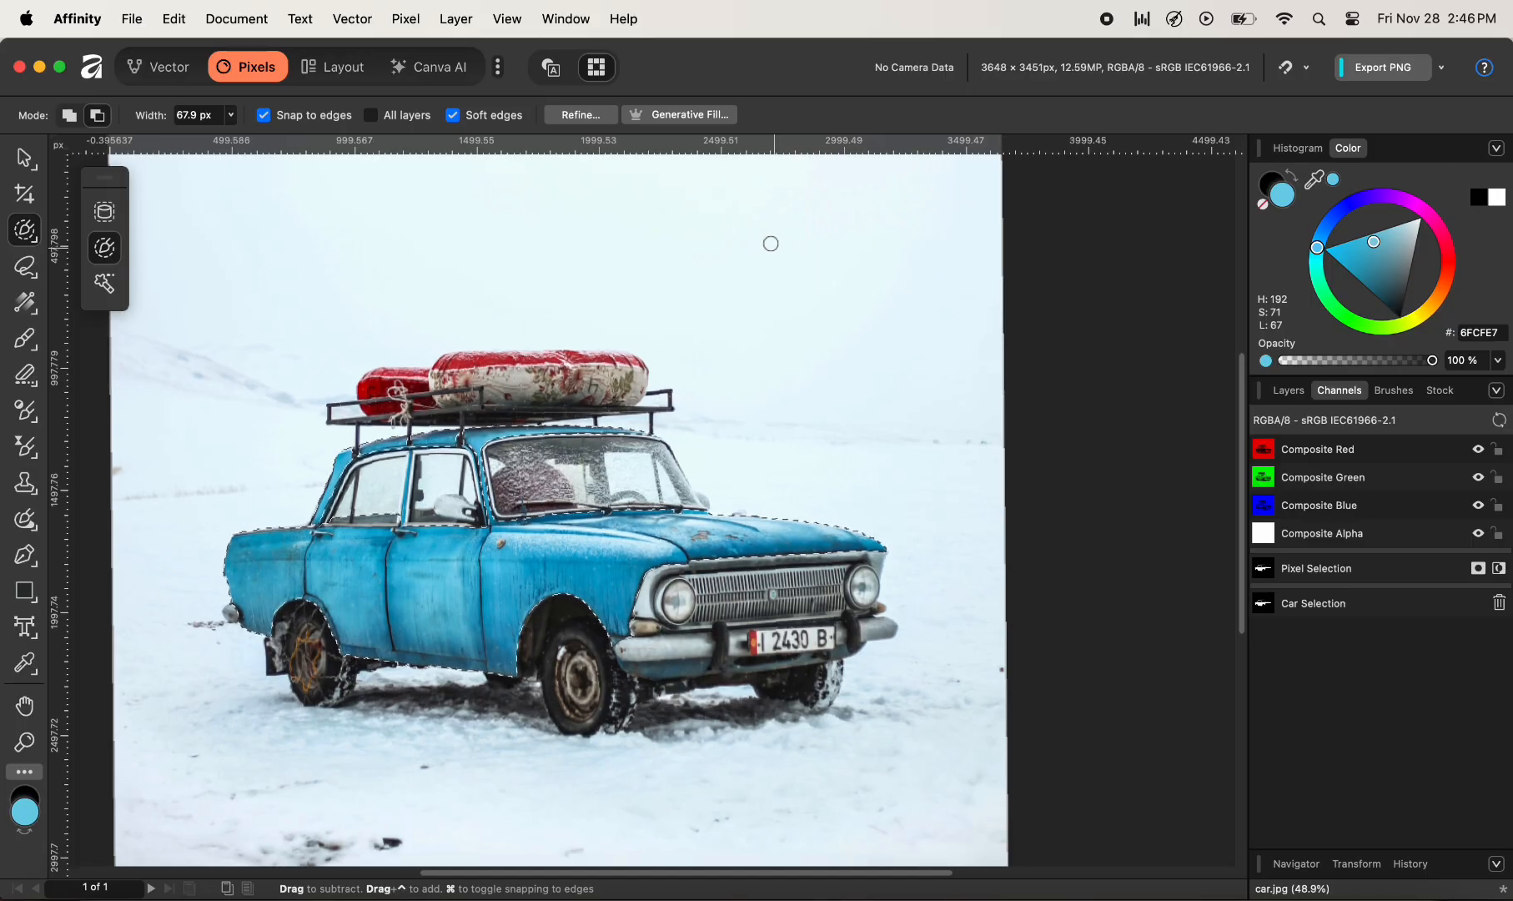
scroll(770, 243, down, 3)
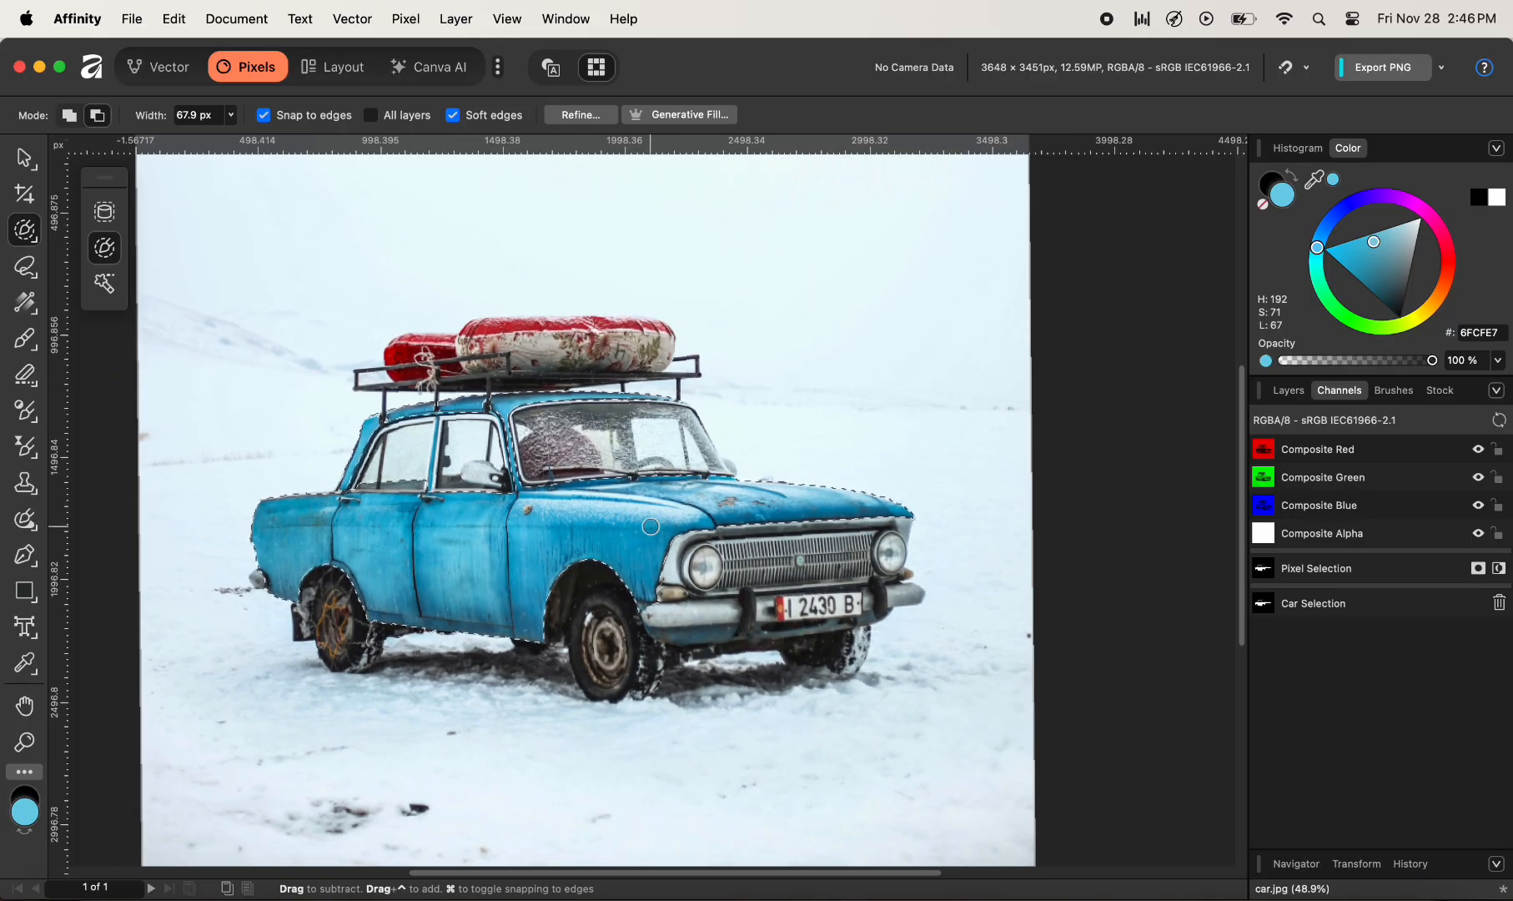
scroll(650, 526, up, 2)
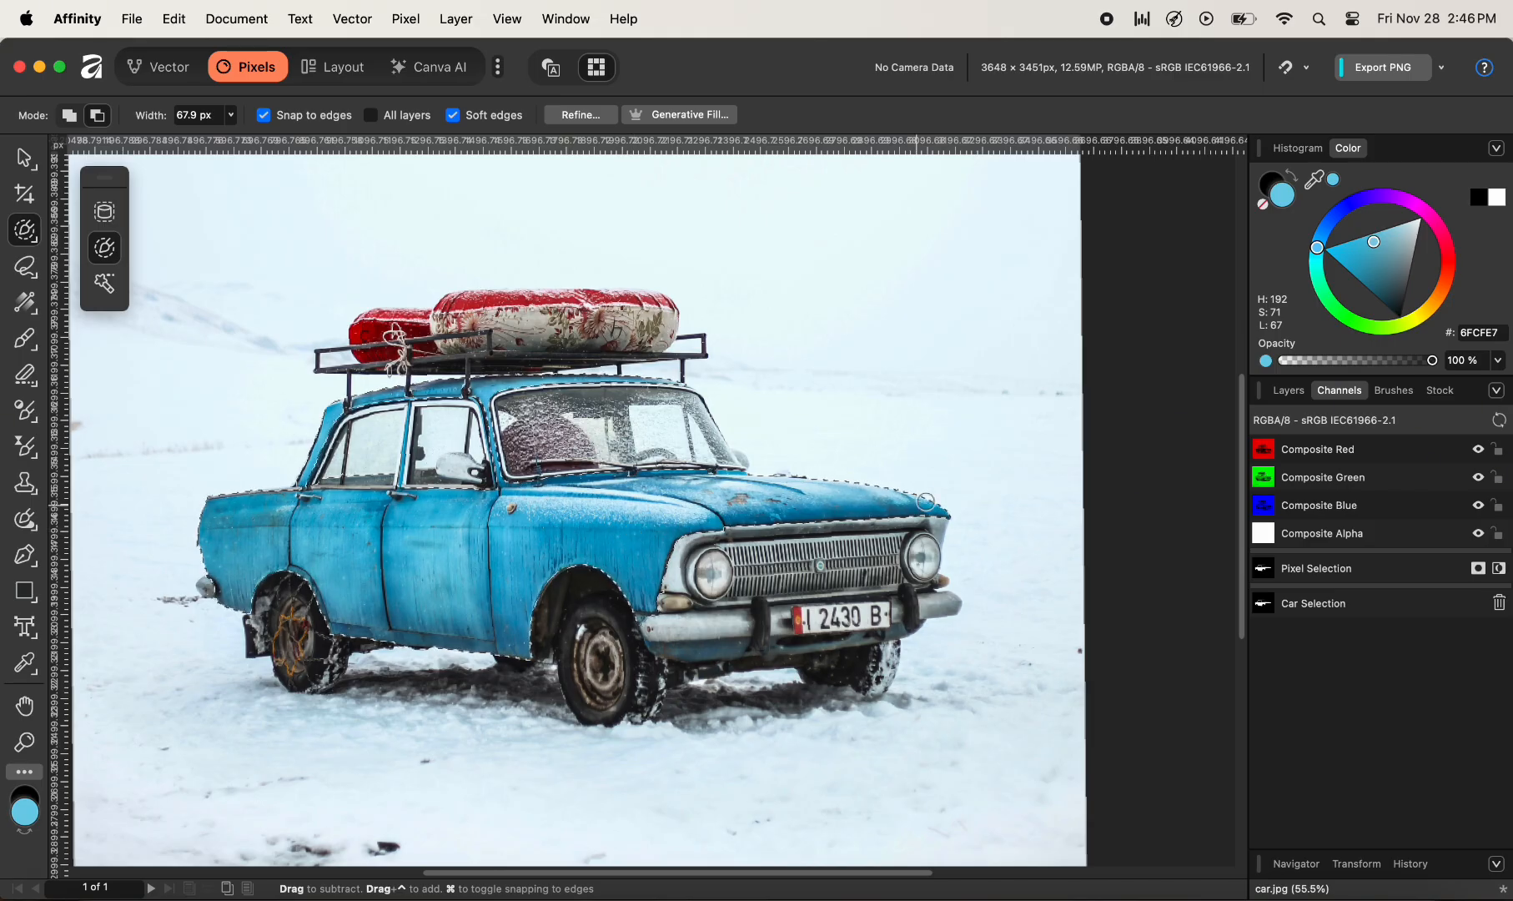
- Add an HSL adjustment layer for the selected car body and target its cyan color range
click(1287, 392)
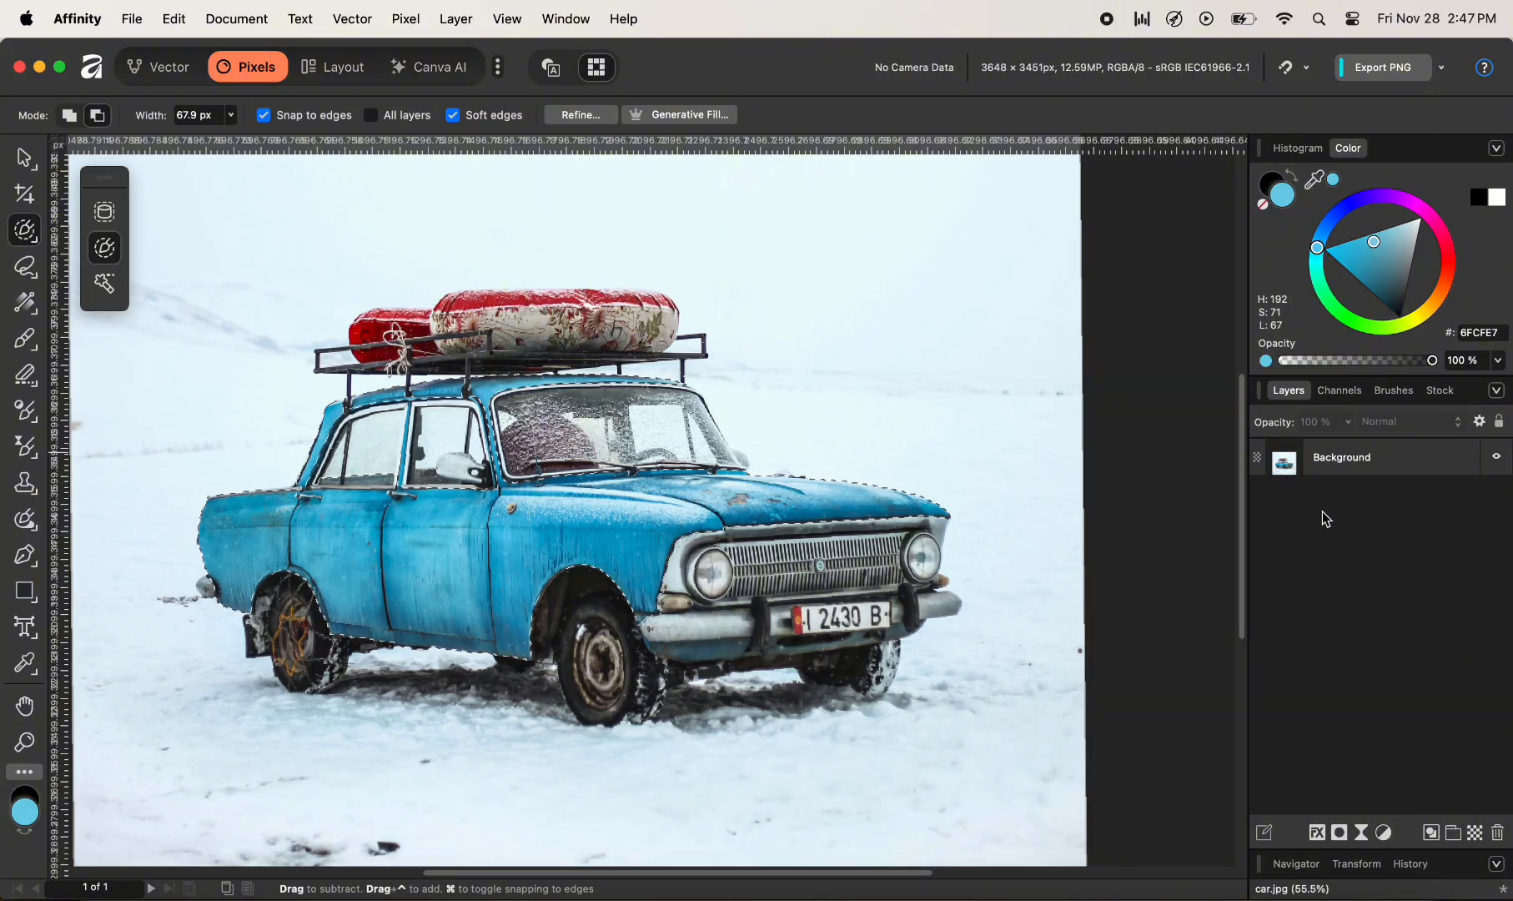
click(1384, 833)
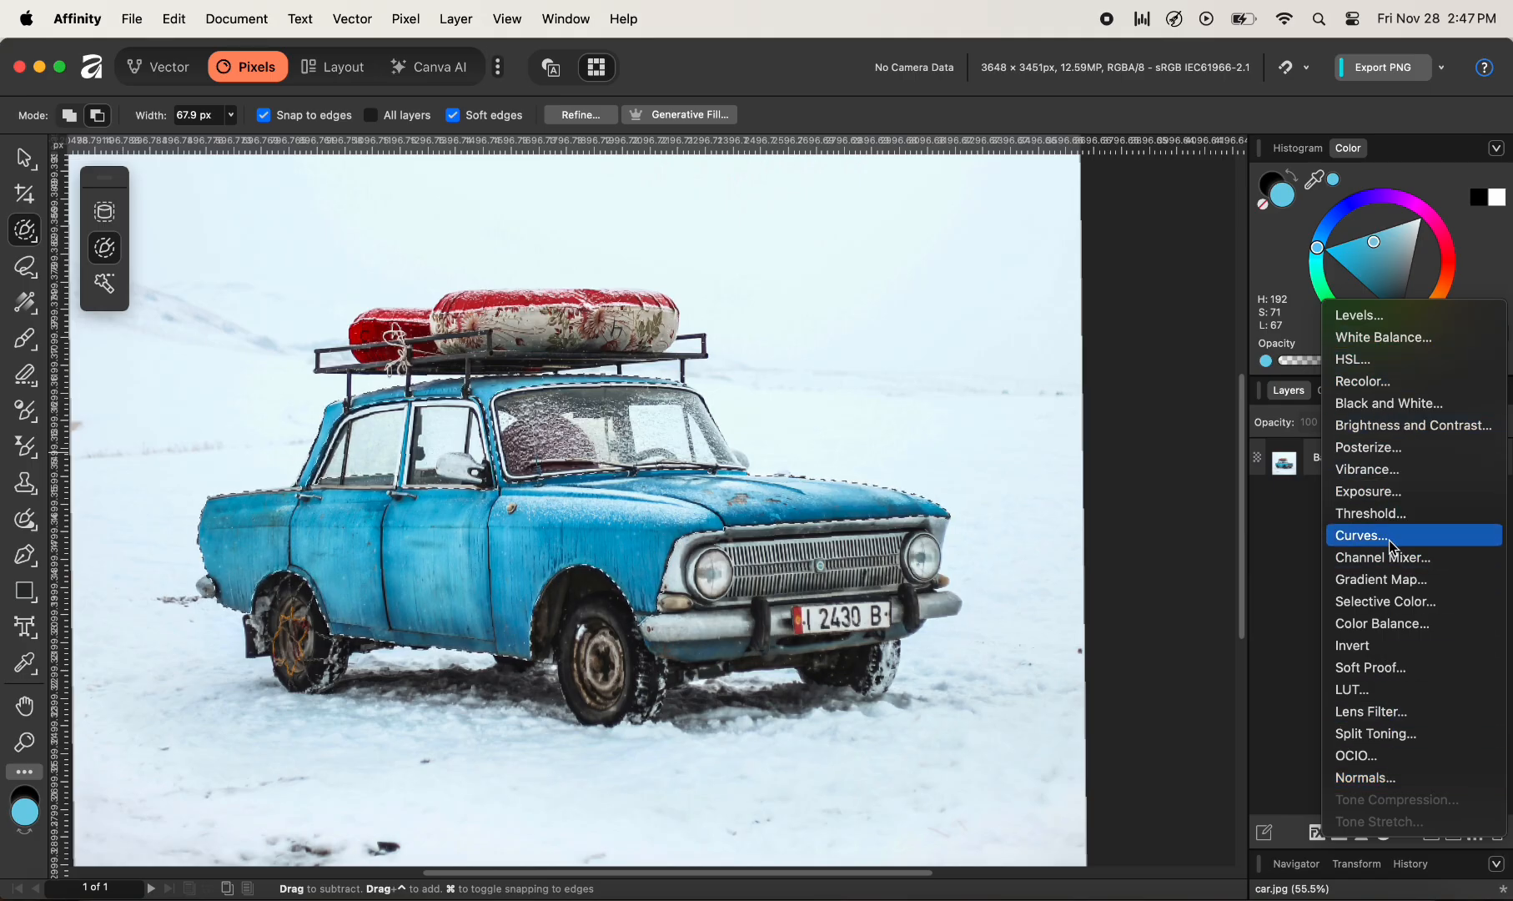
click(1376, 359)
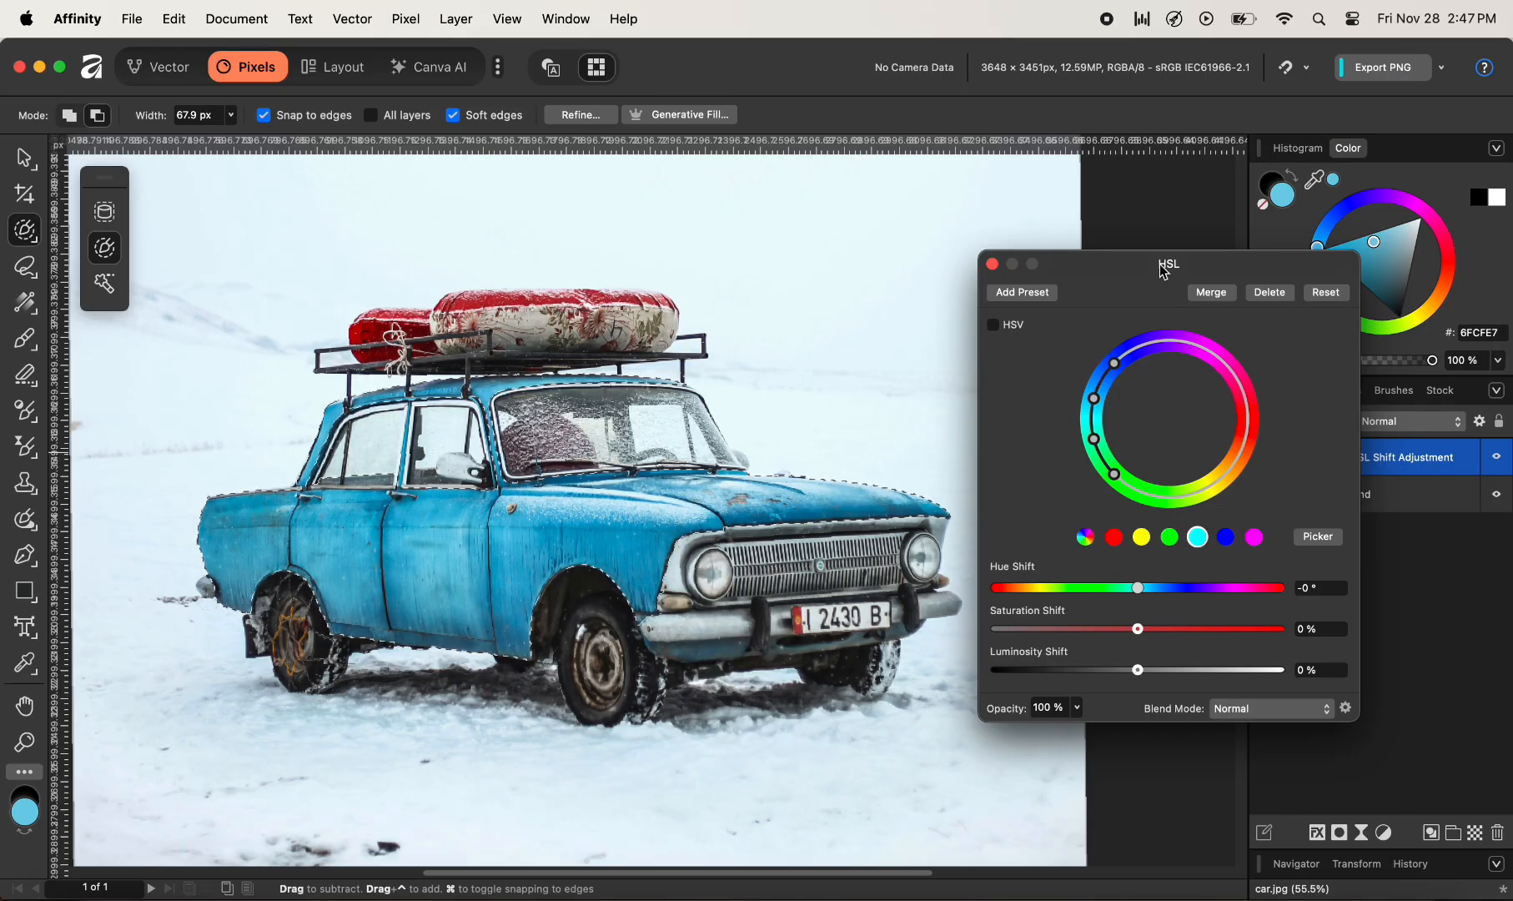
- Set the cyan range's Hue Shift to 180° and its Saturation Shift to 100%
drag(1186, 270, 1171, 212)
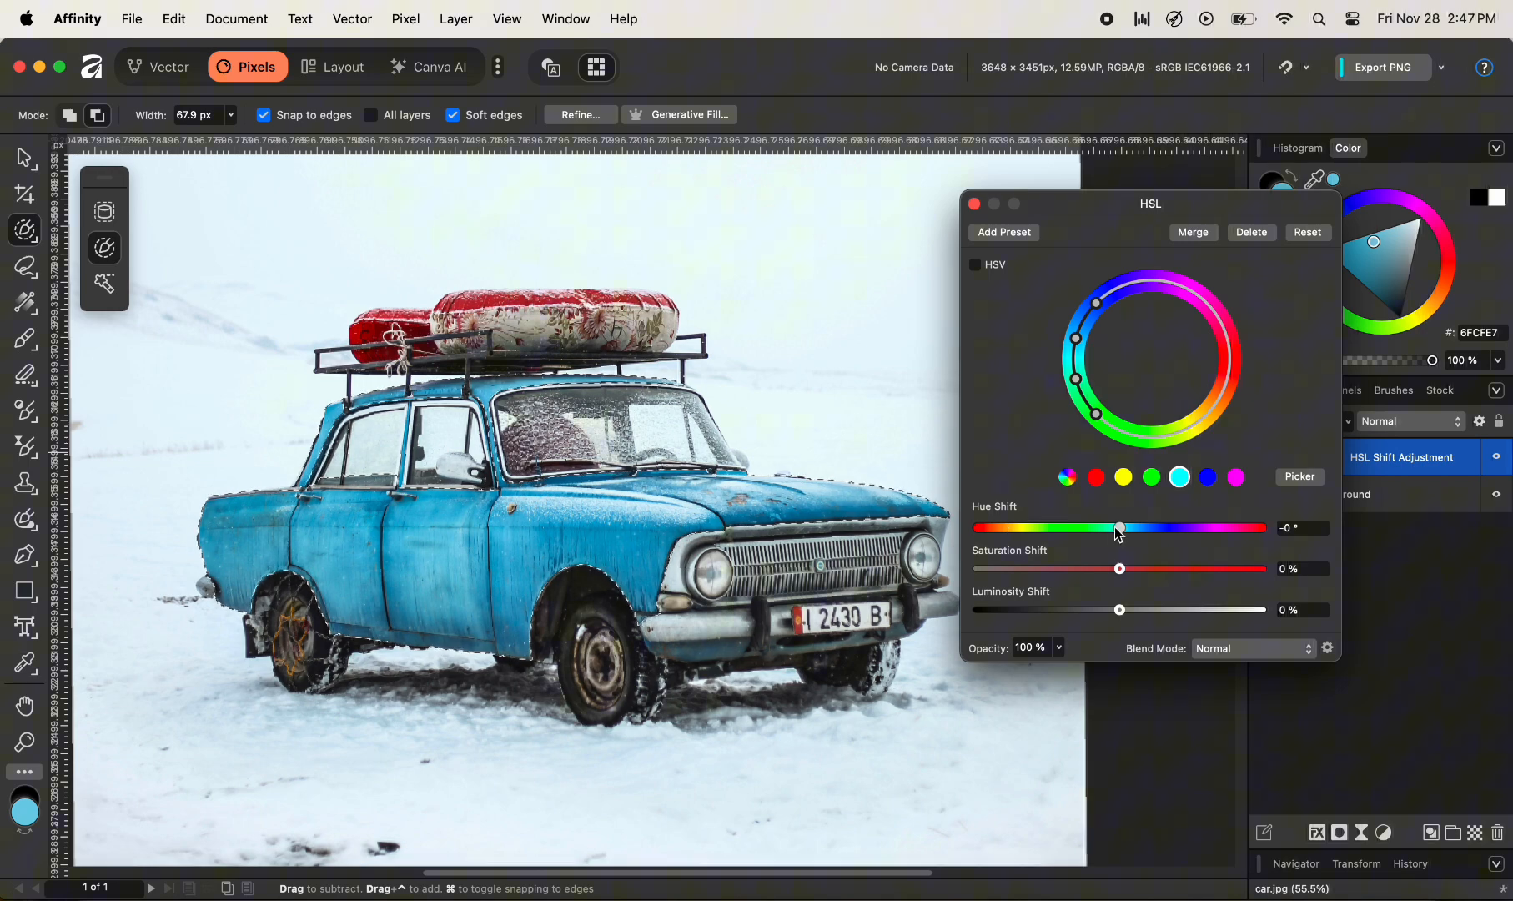
drag(1120, 527, 1266, 528)
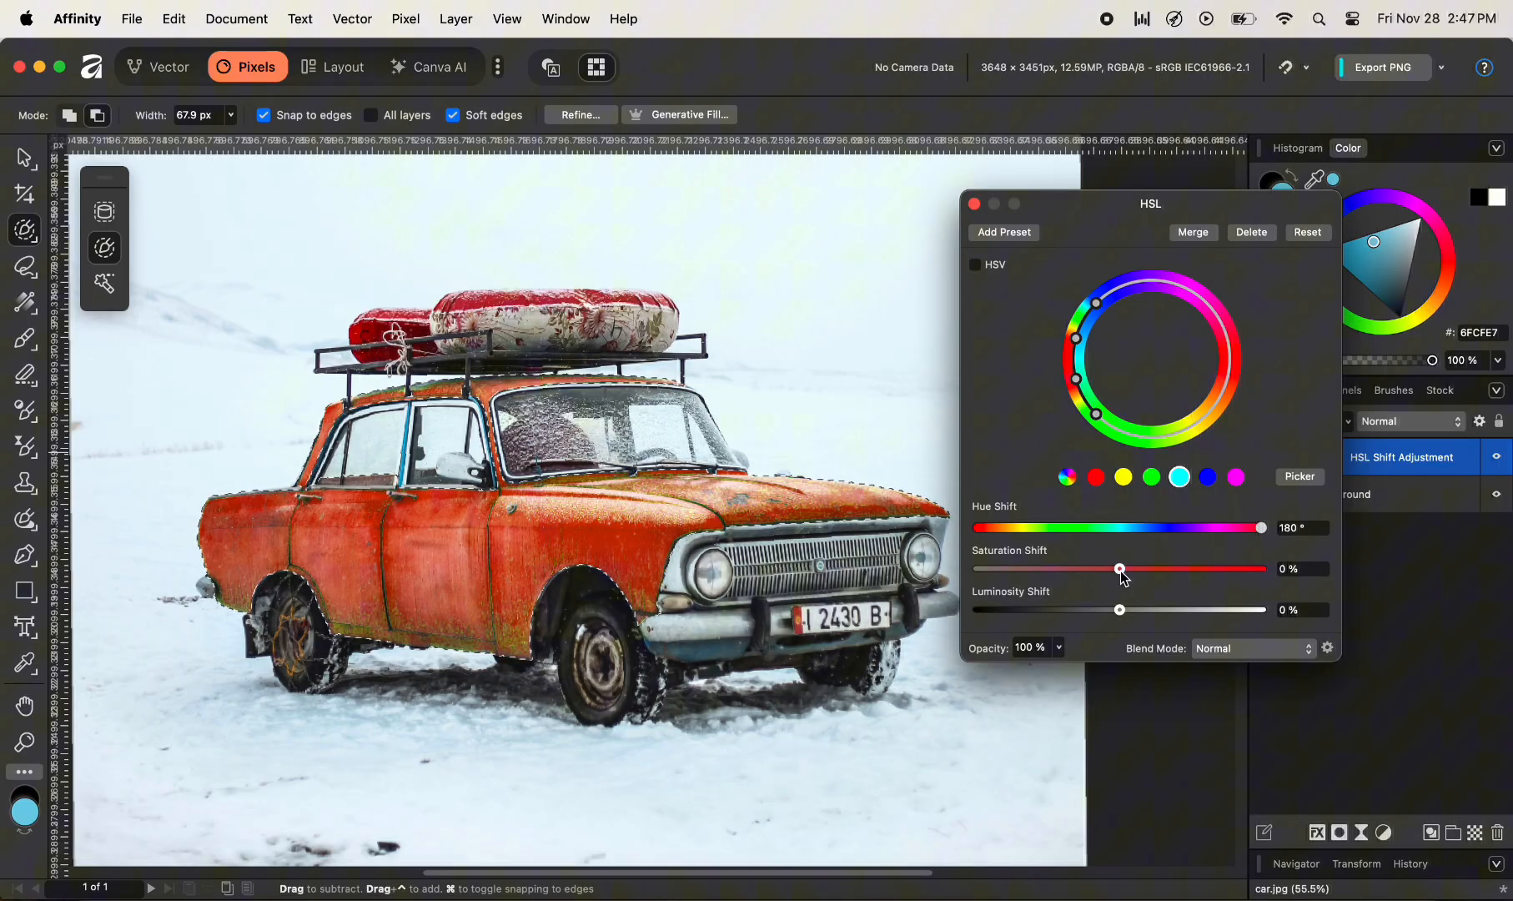
drag(1122, 575, 1263, 576)
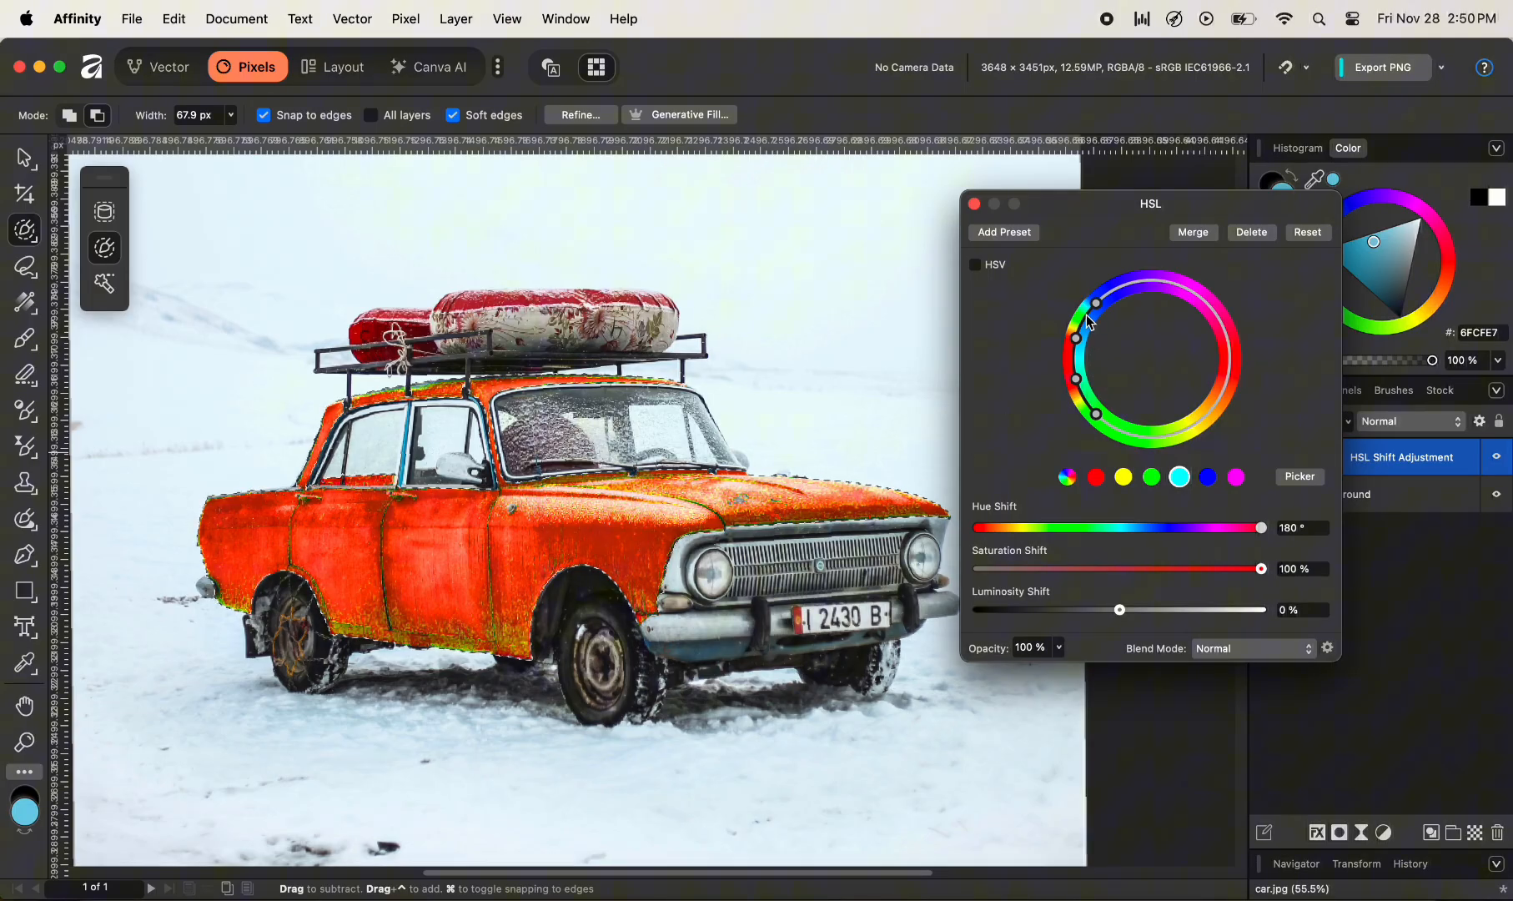
- Adjust the cyan range's nodes on the HSL color wheel to refine which paint hues are shifted, and close the adjustment
drag(1096, 306, 1086, 335)
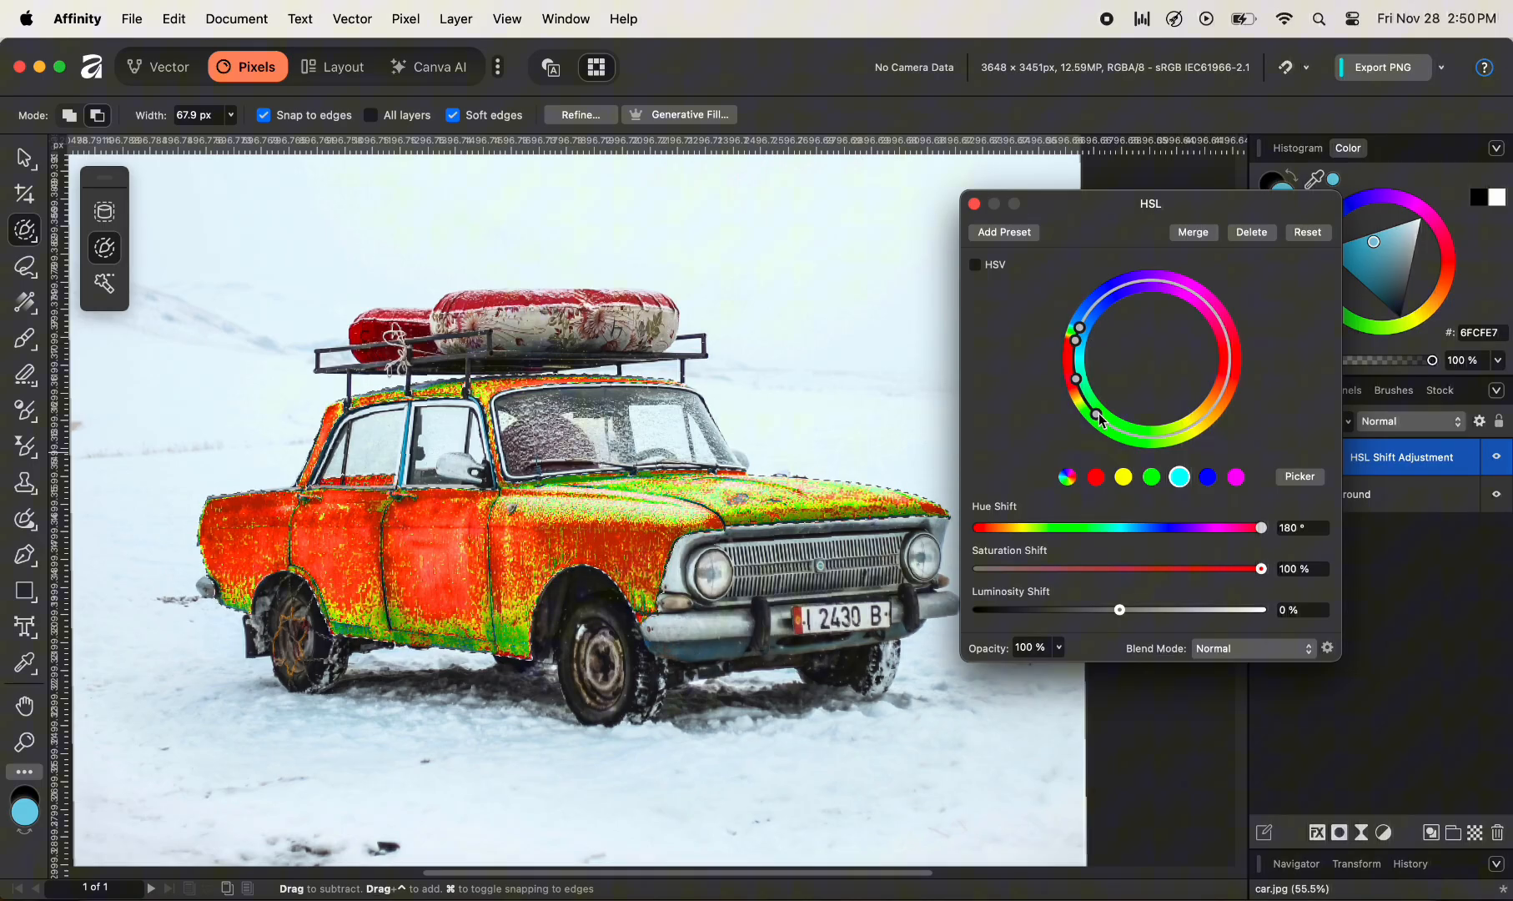
drag(1098, 417, 1085, 390)
drag(1078, 348, 1079, 334)
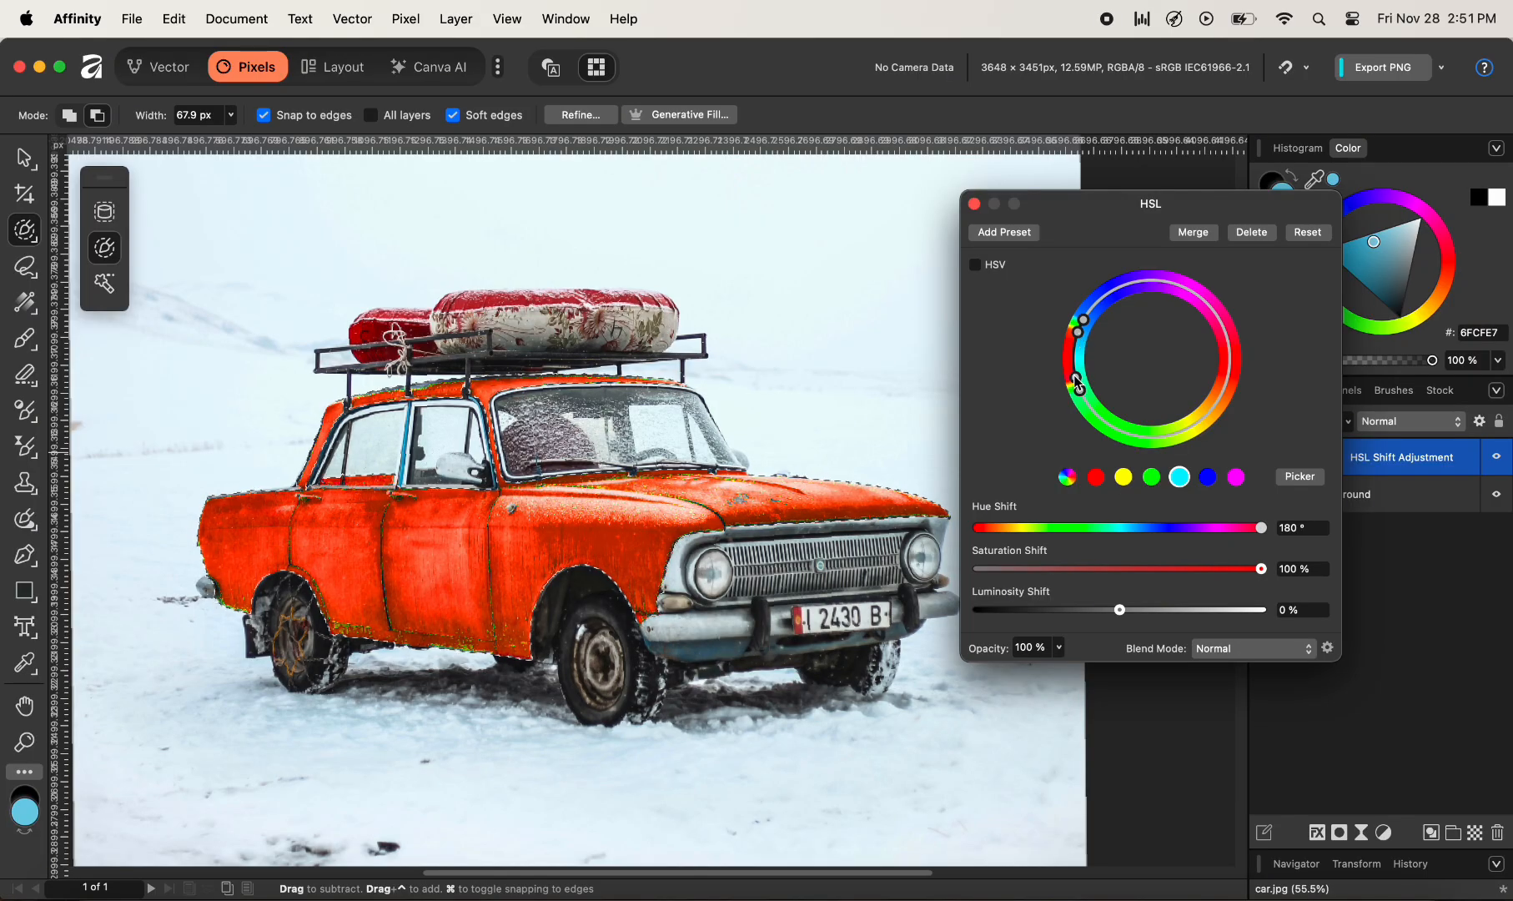
drag(1074, 374, 1084, 327)
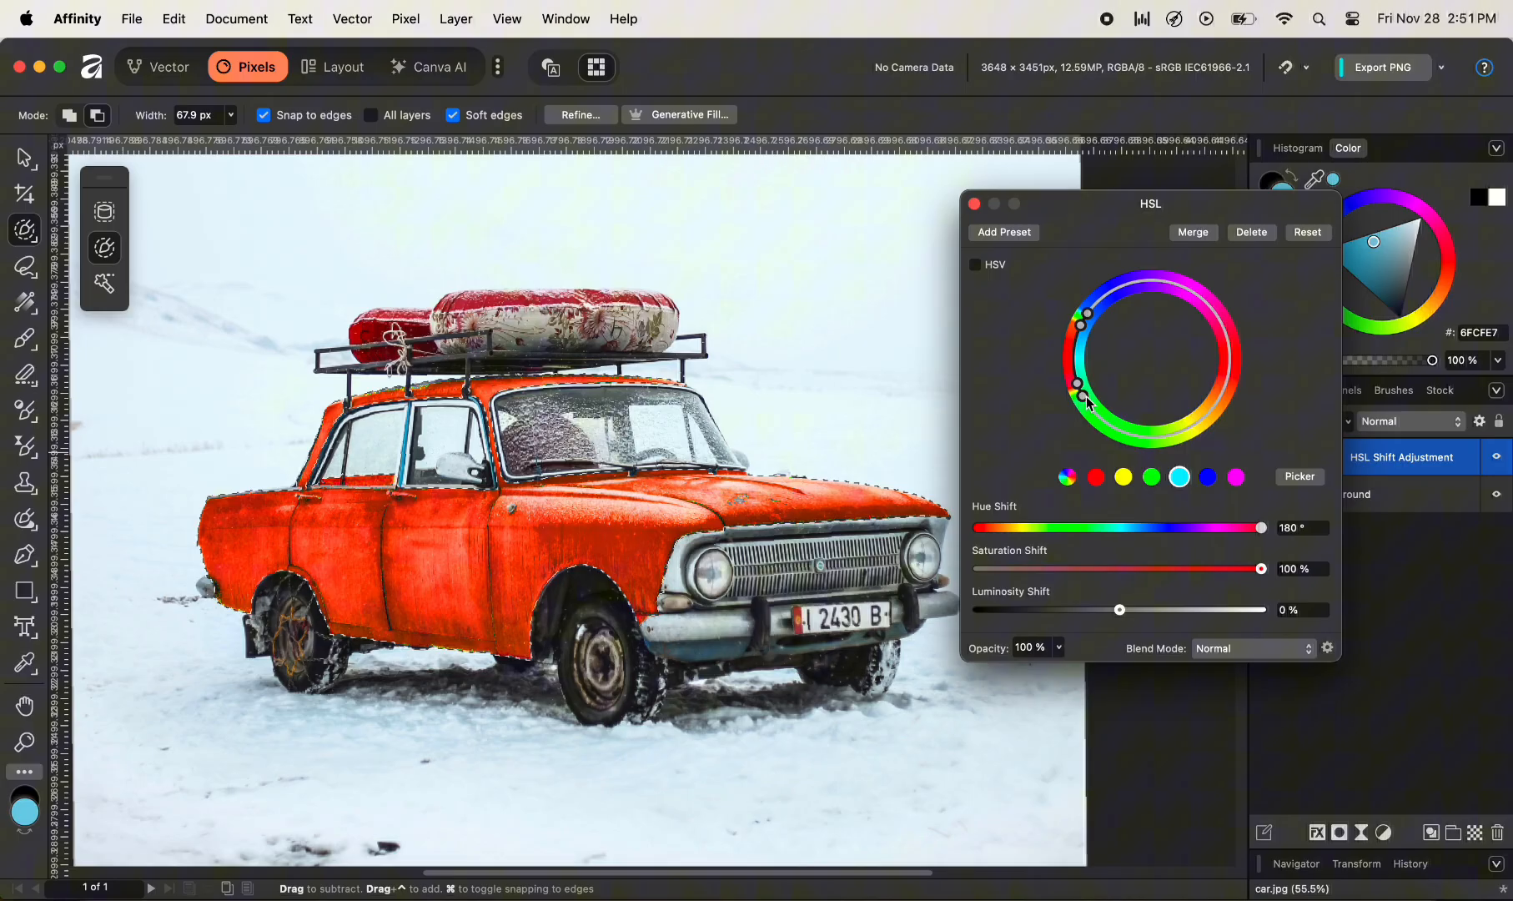
drag(1085, 396, 1076, 381)
drag(1090, 315, 1077, 331)
drag(1091, 307, 1094, 305)
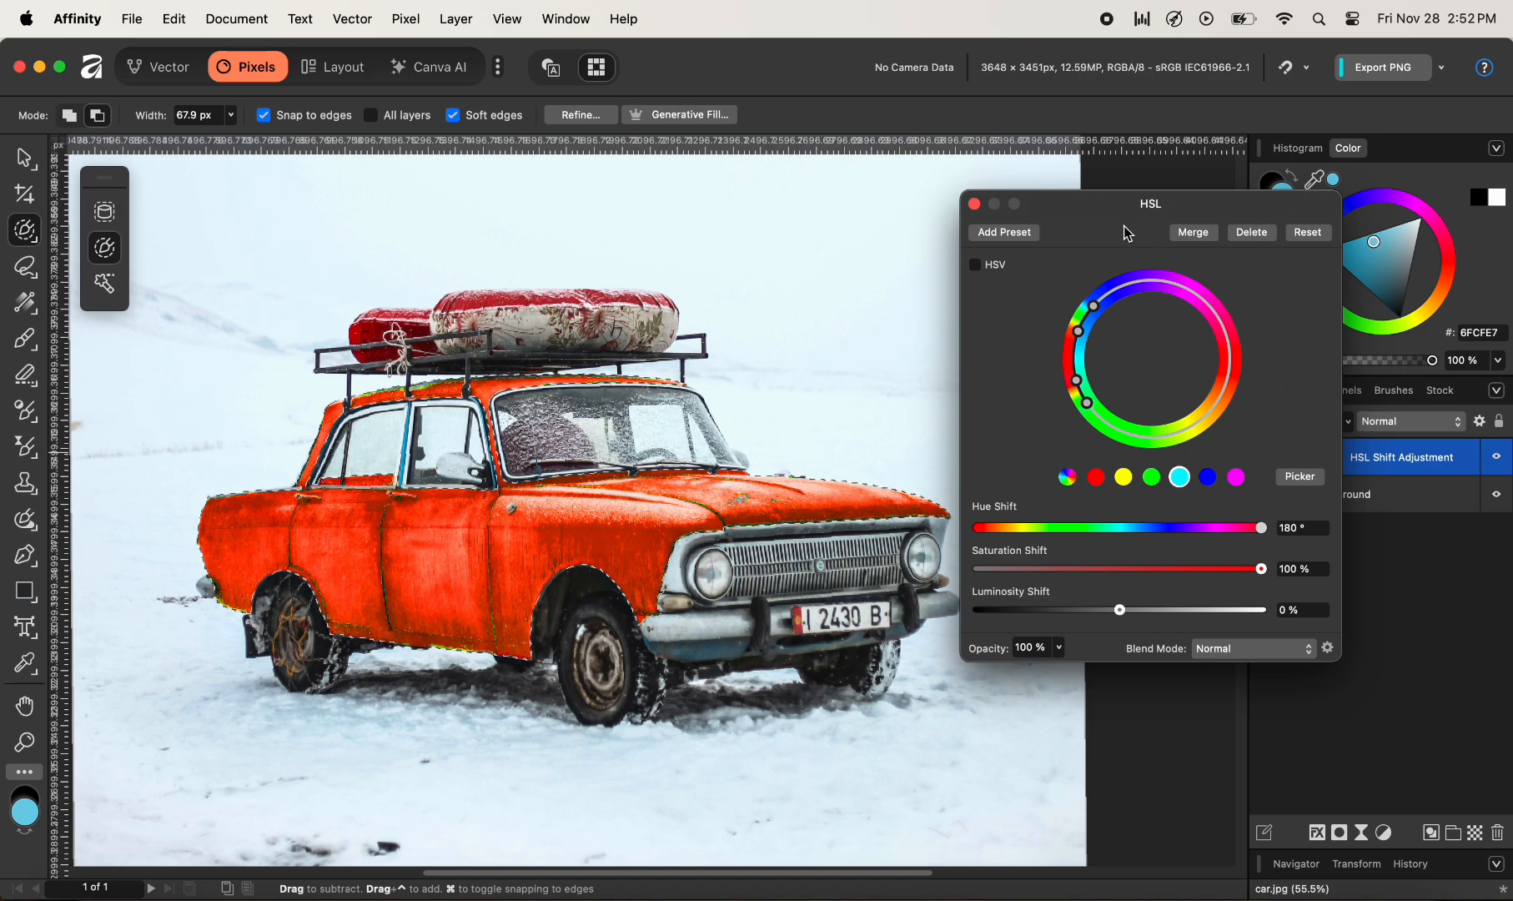
click(975, 204)
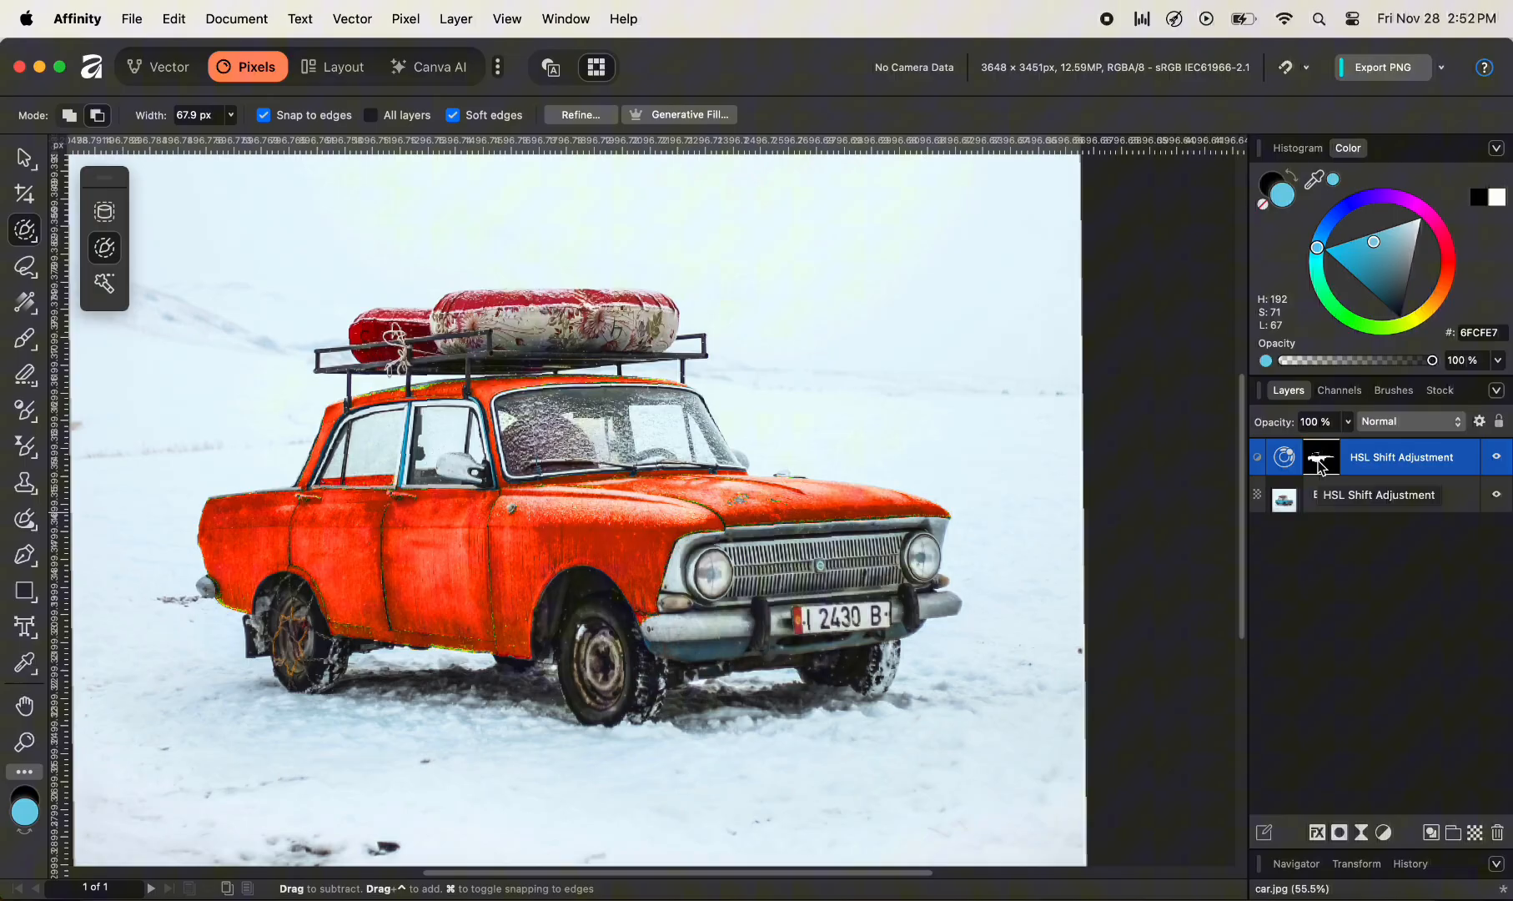
- Reopen the HSL adjustment and set the cyan range's Hue Shift to -180° and Saturation Shift to 6%
click(1288, 457)
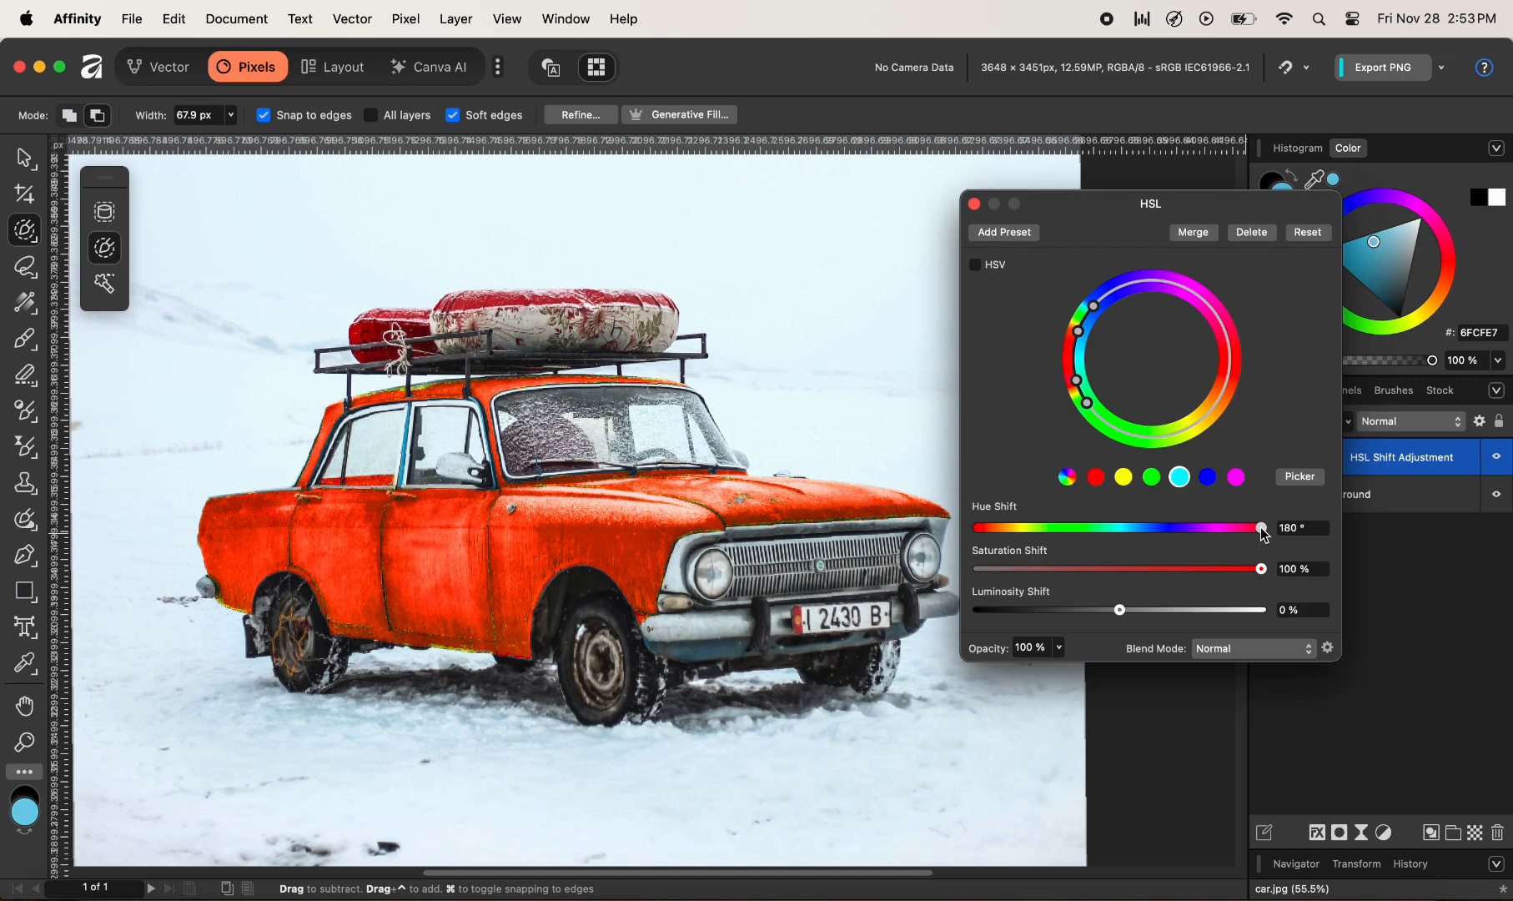
drag(1261, 531, 968, 530)
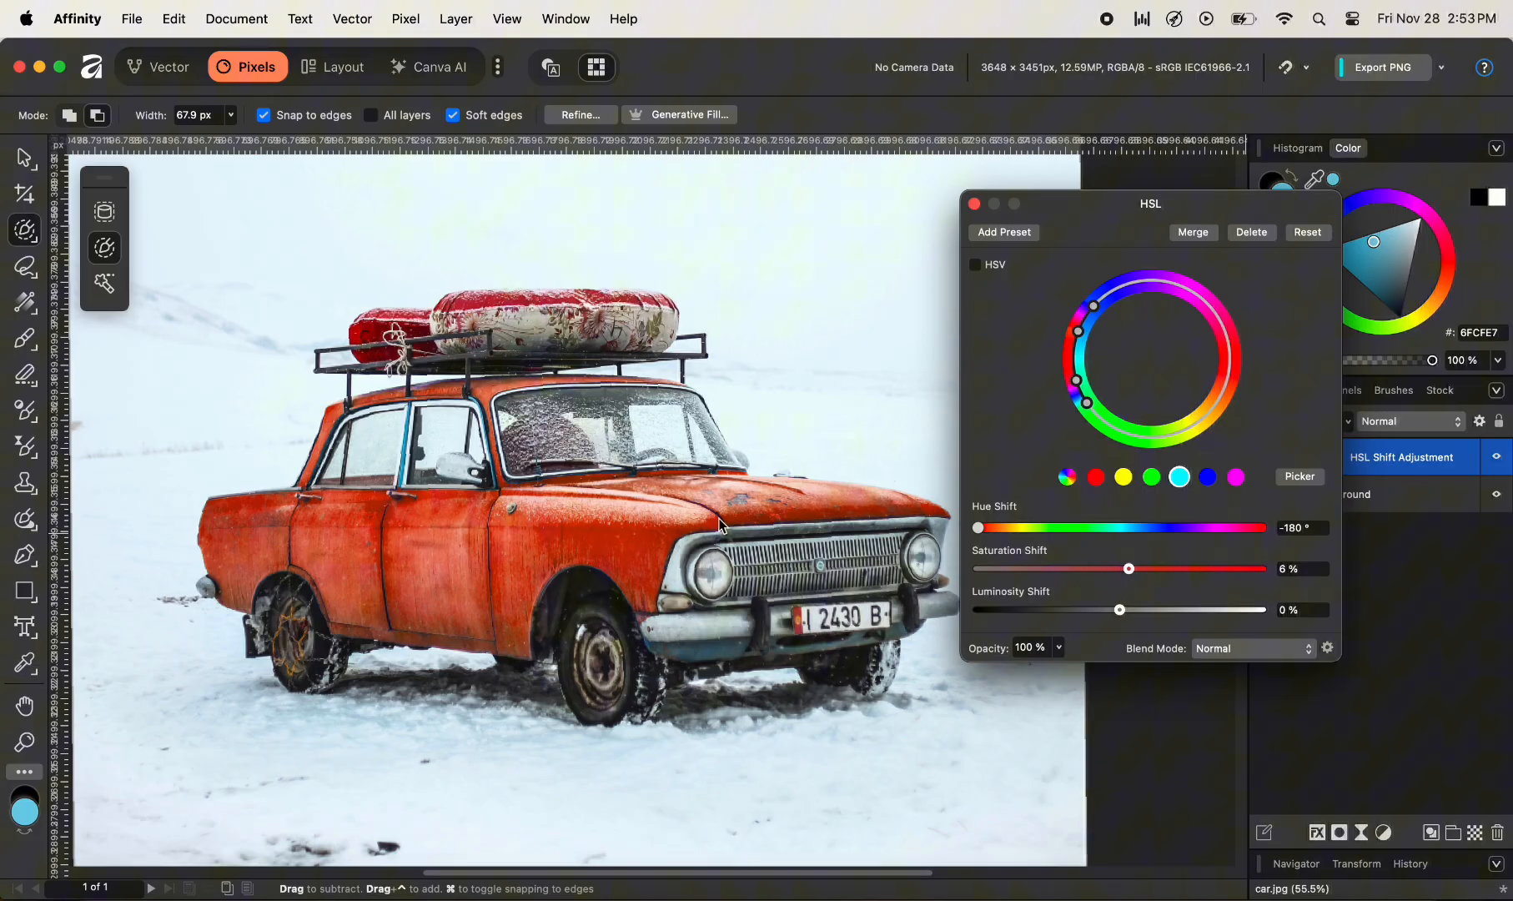
click(974, 205)
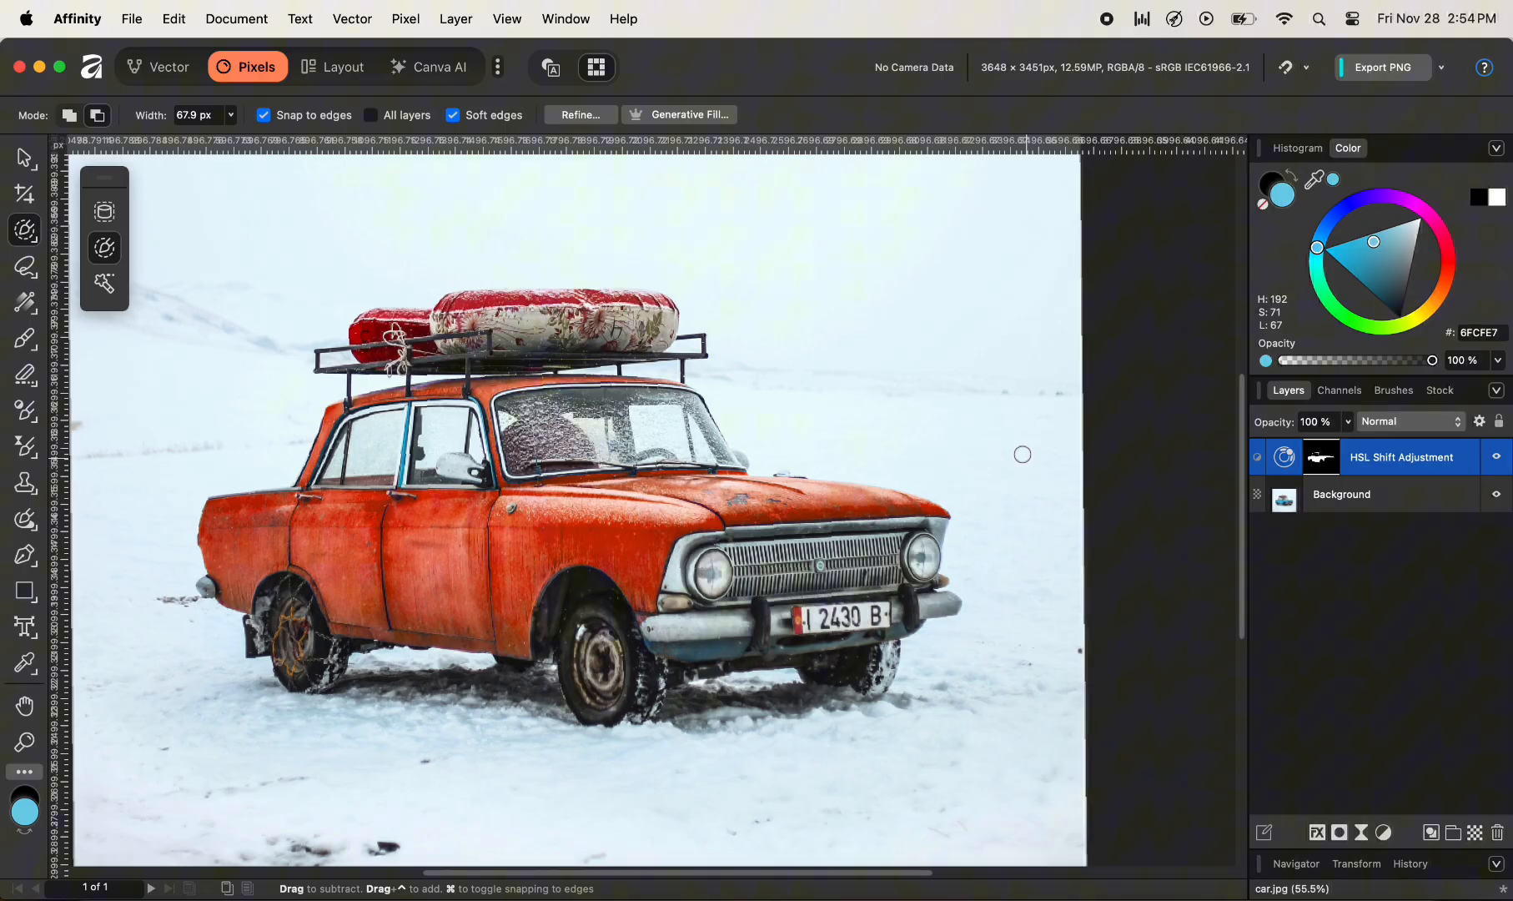
key(super+minus)
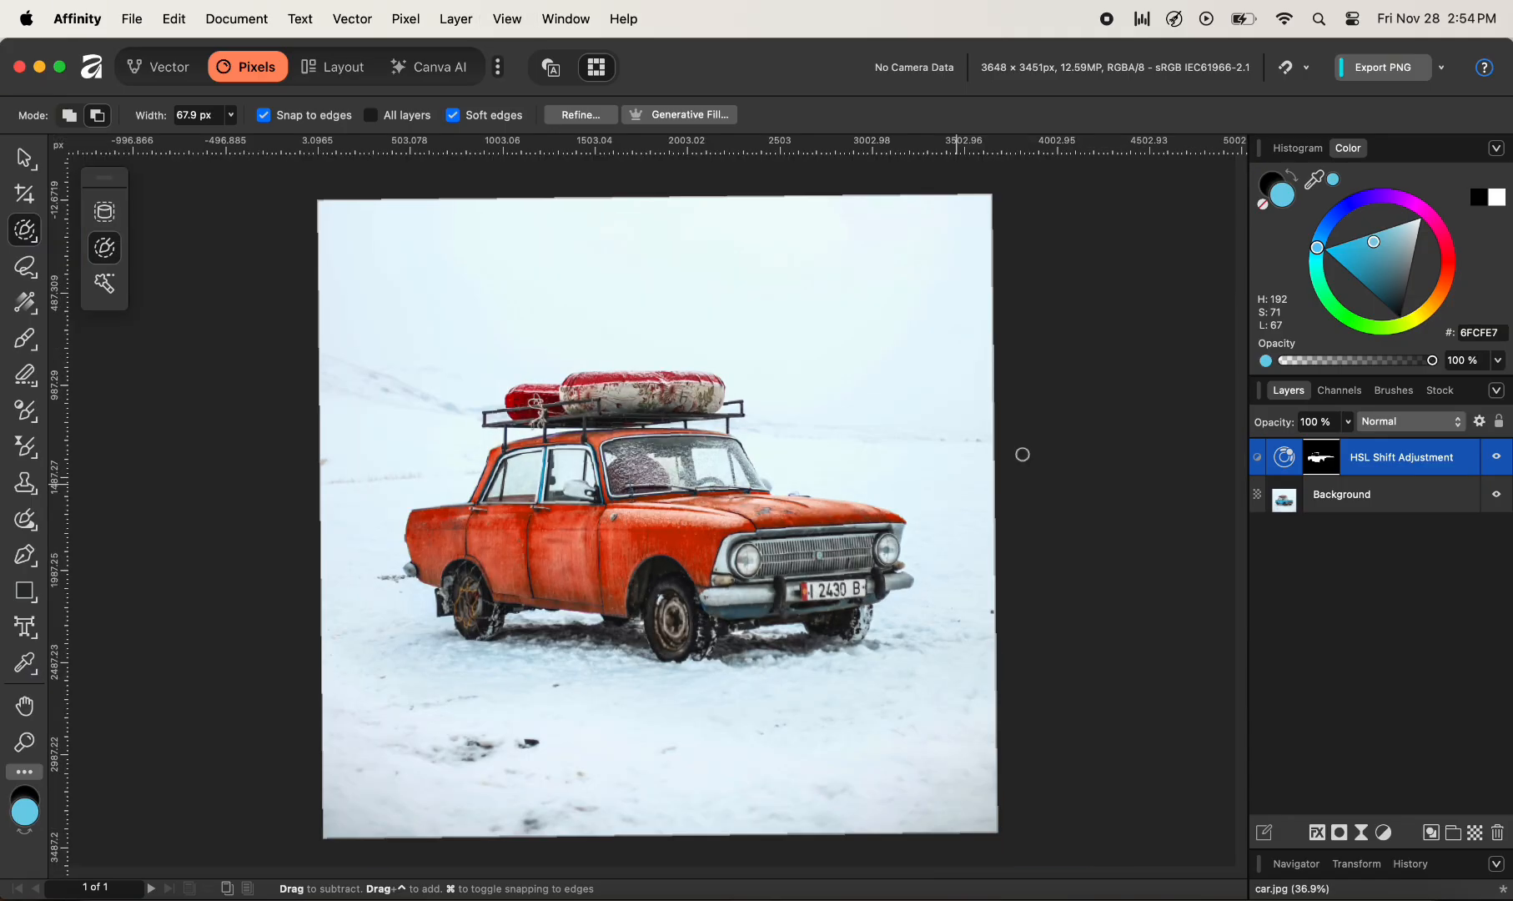